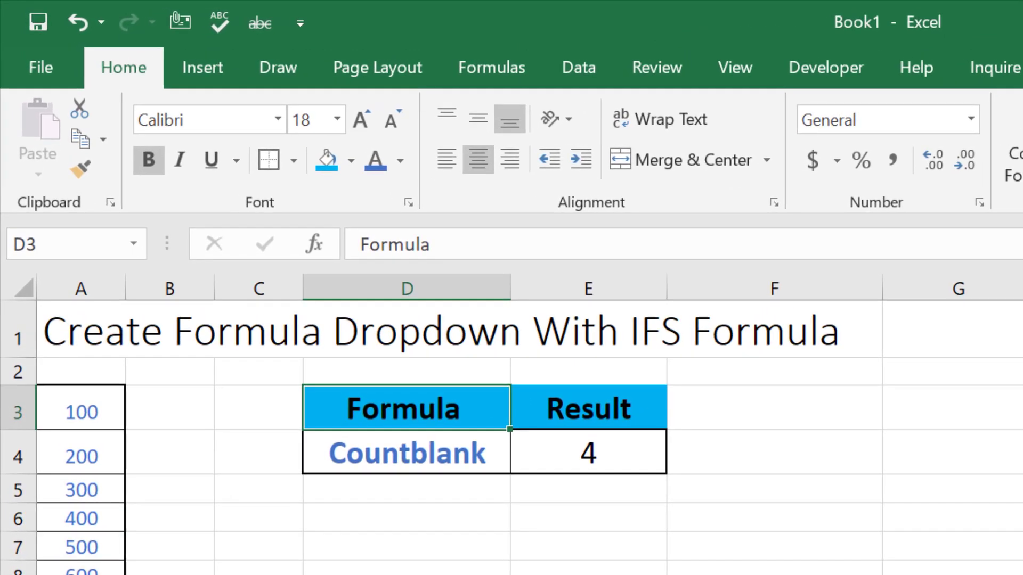
Test D4's dropdown by choosing Sum, then Average
click(471, 464)
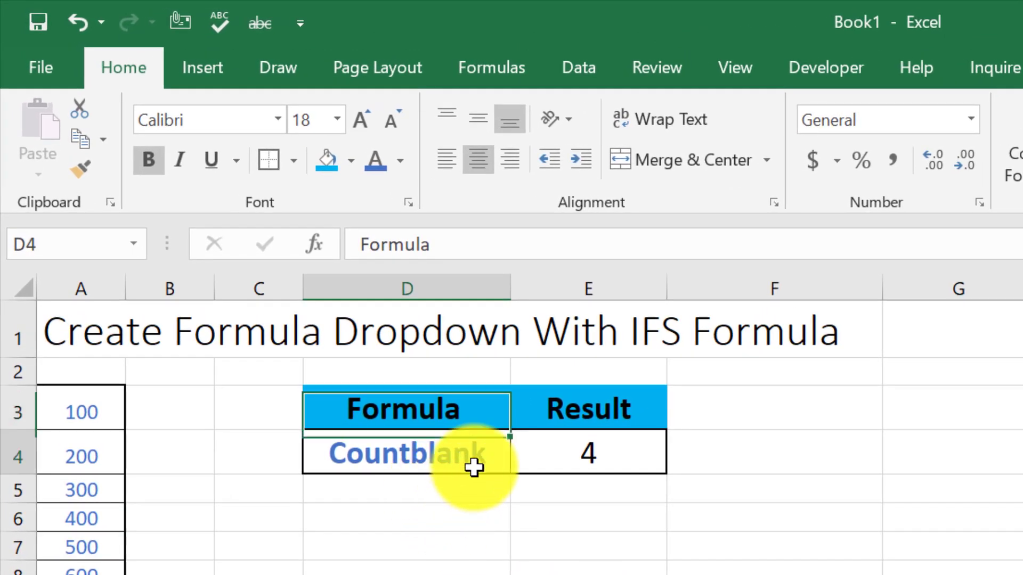
click(522, 461)
click(469, 485)
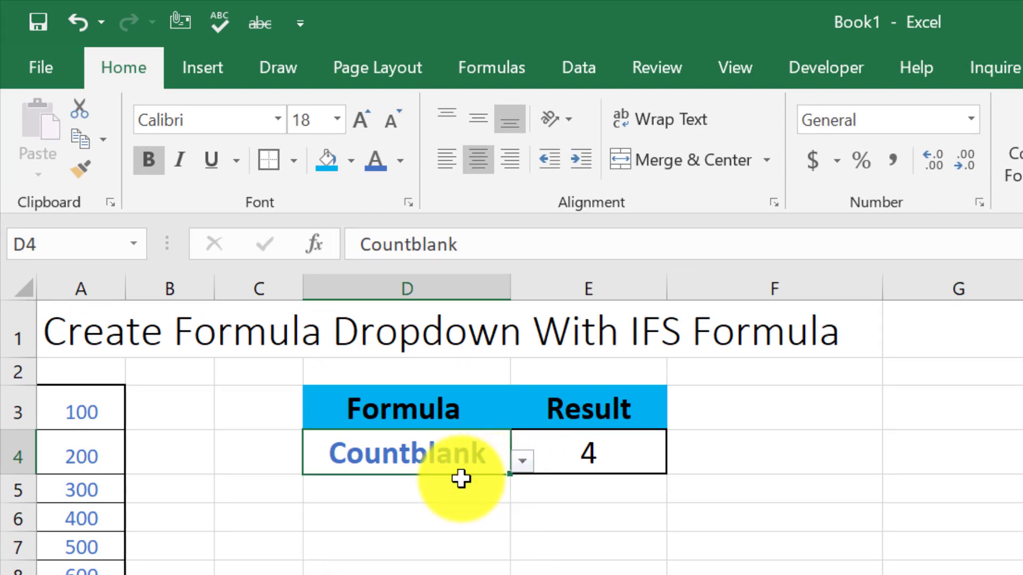
scroll(80, 480, down, 4)
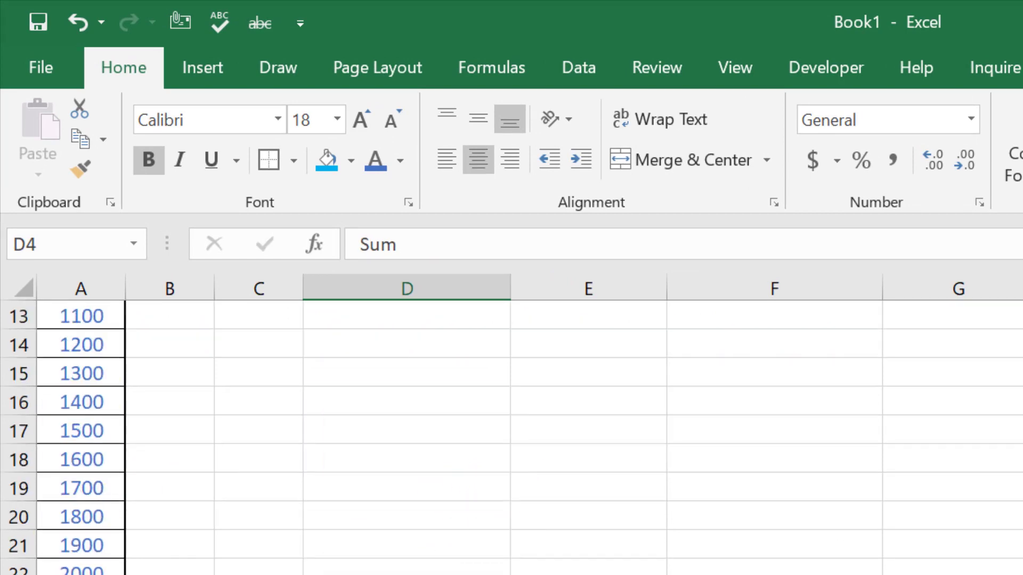
scroll(80, 480, down, 9)
scroll(80, 479, down, 6)
scroll(103, 555, up, 7)
scroll(73, 480, up, 12)
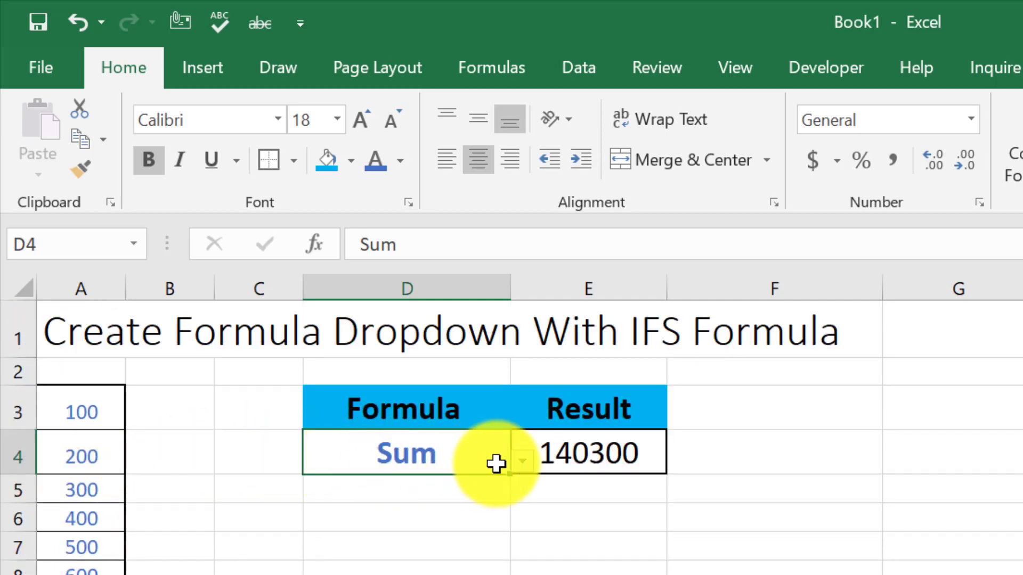
click(514, 462)
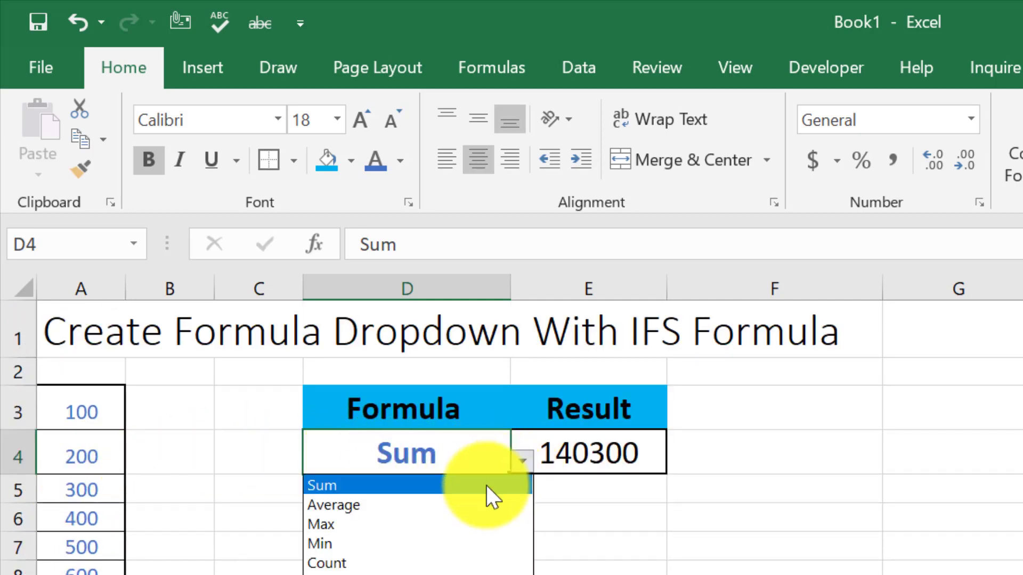
click(486, 503)
Cycle D4's dropdown through Max, Min, Count and Countblank
click(522, 461)
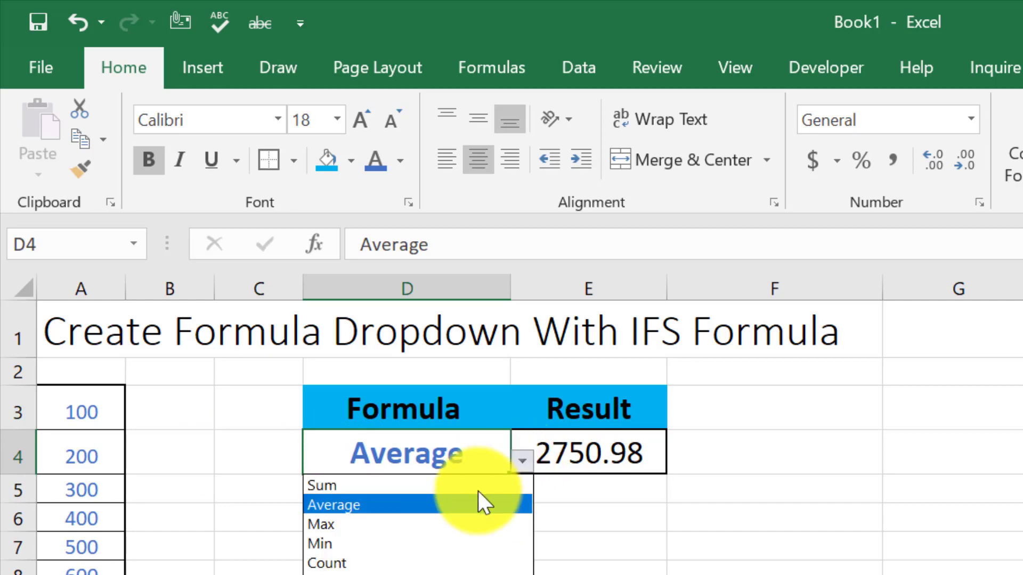
click(450, 524)
click(521, 462)
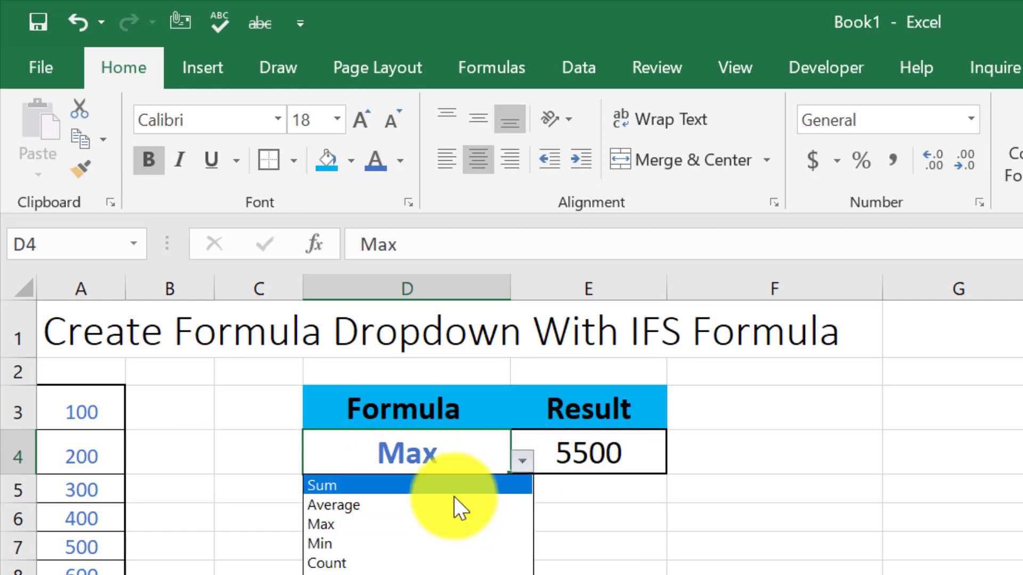
click(418, 541)
click(514, 462)
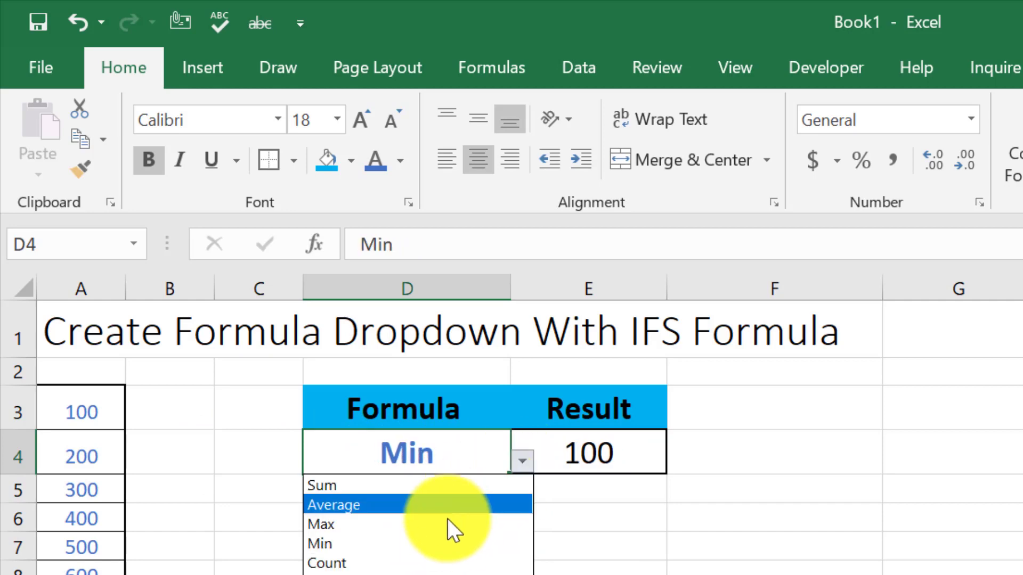
click(421, 561)
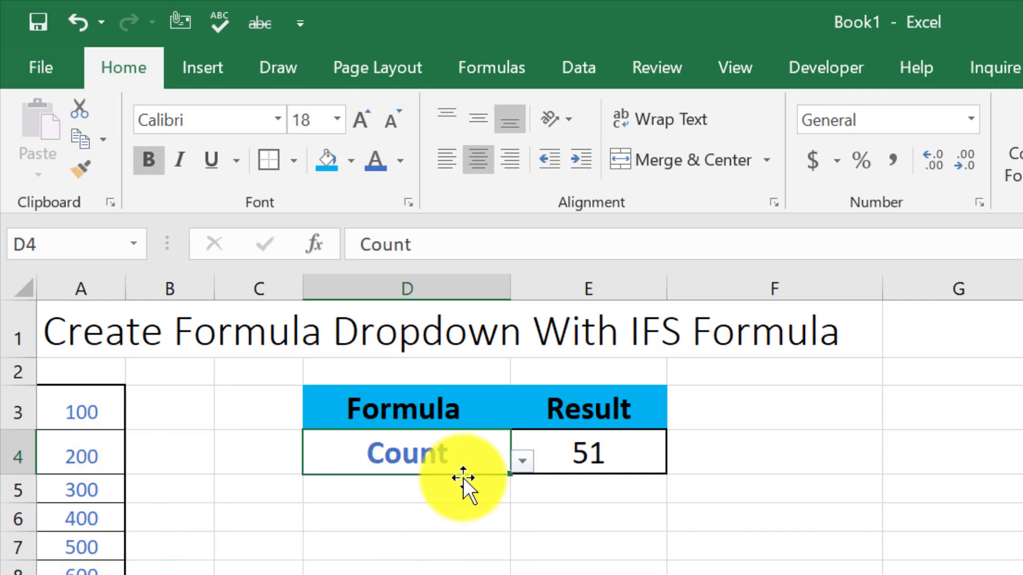
click(522, 461)
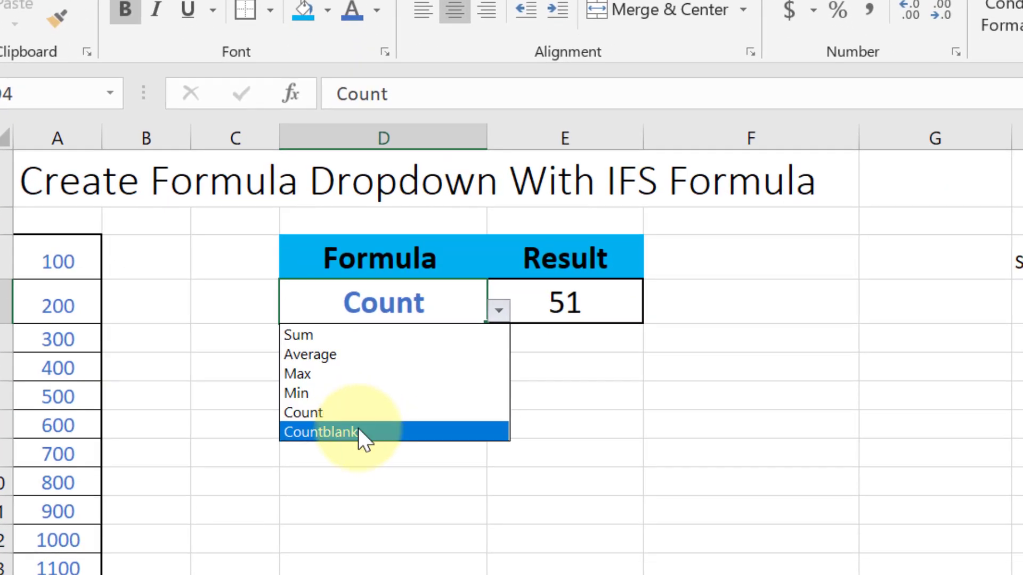
click(380, 556)
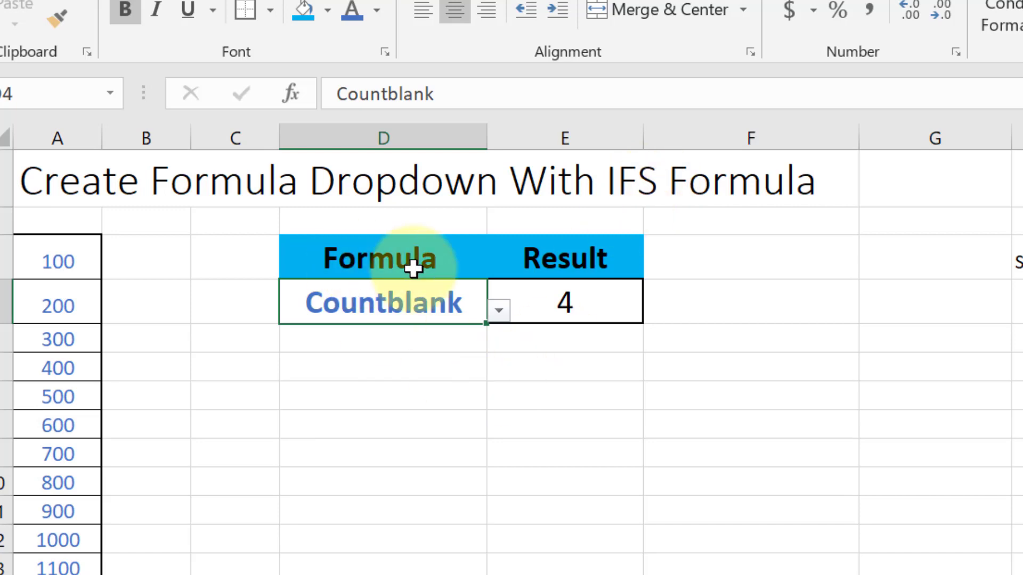
Re-check D4's dropdown by picking Average and then Sum
click(497, 315)
click(428, 351)
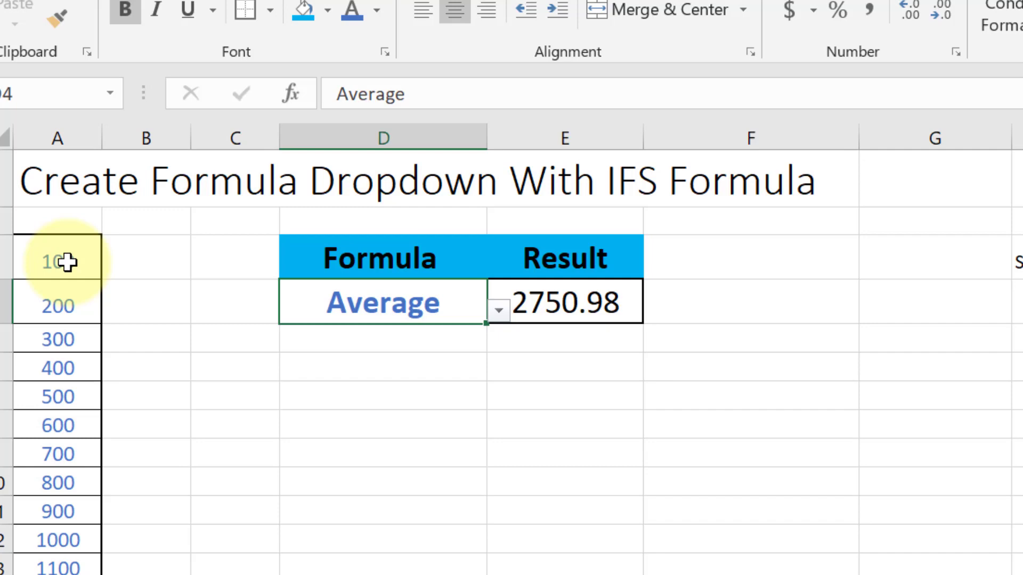
scroll(74, 309, down, 4)
scroll(78, 378, down, 5)
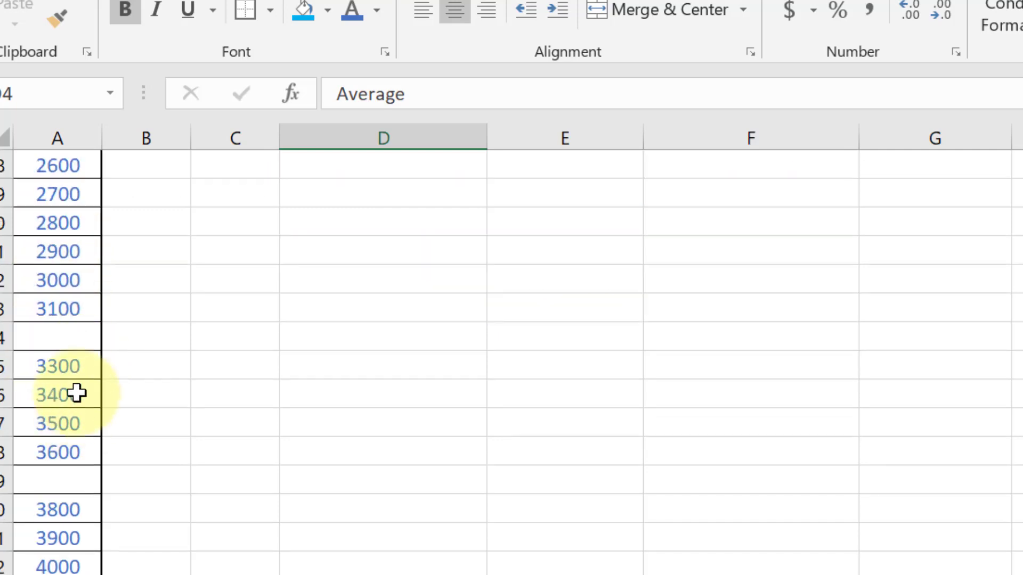
scroll(74, 373, down, 5)
scroll(67, 351, up, 3)
scroll(67, 353, up, 10)
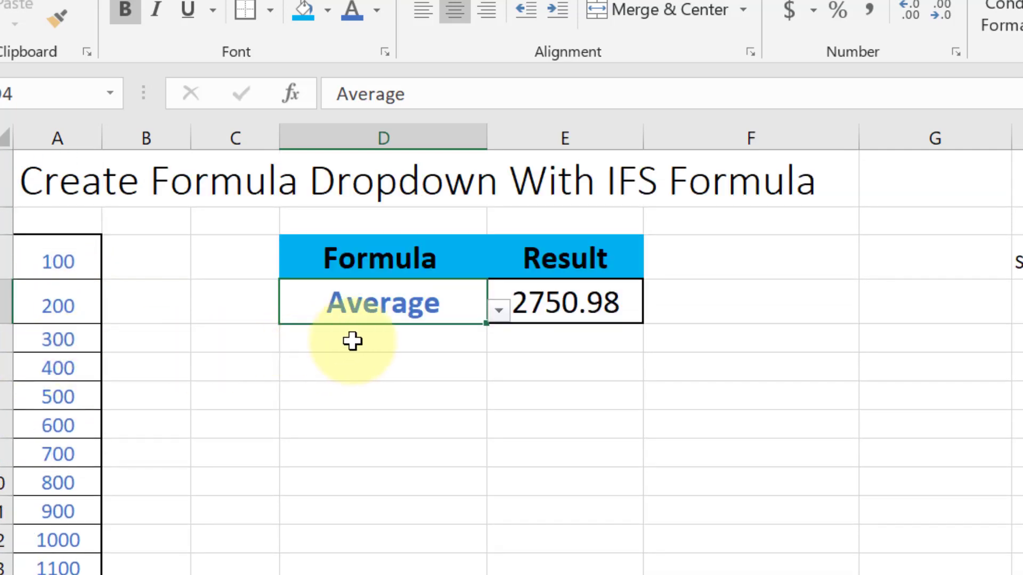
click(498, 311)
click(446, 334)
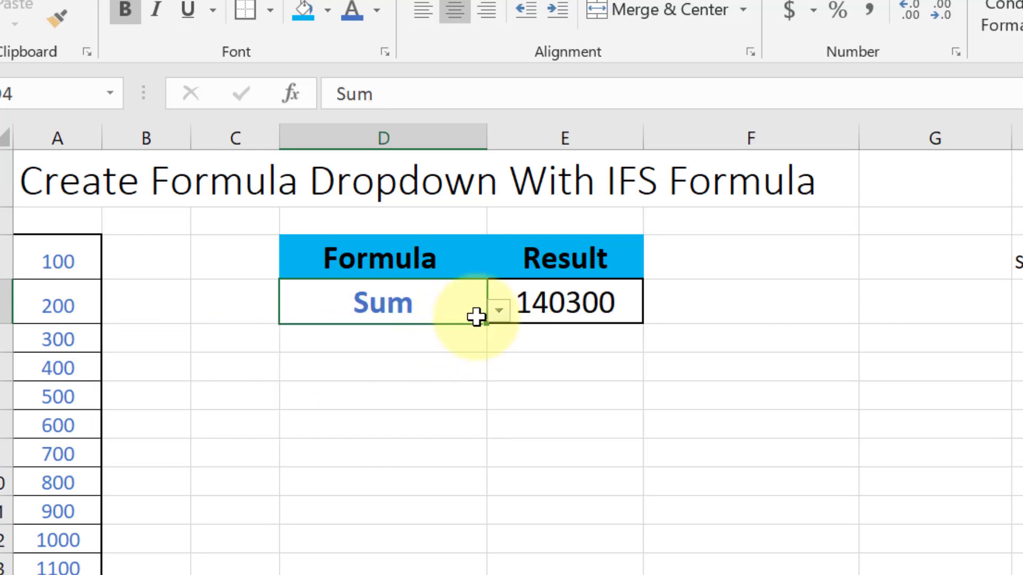
Try Average and Max again in D4, leaving Countblank selected
click(499, 311)
click(452, 353)
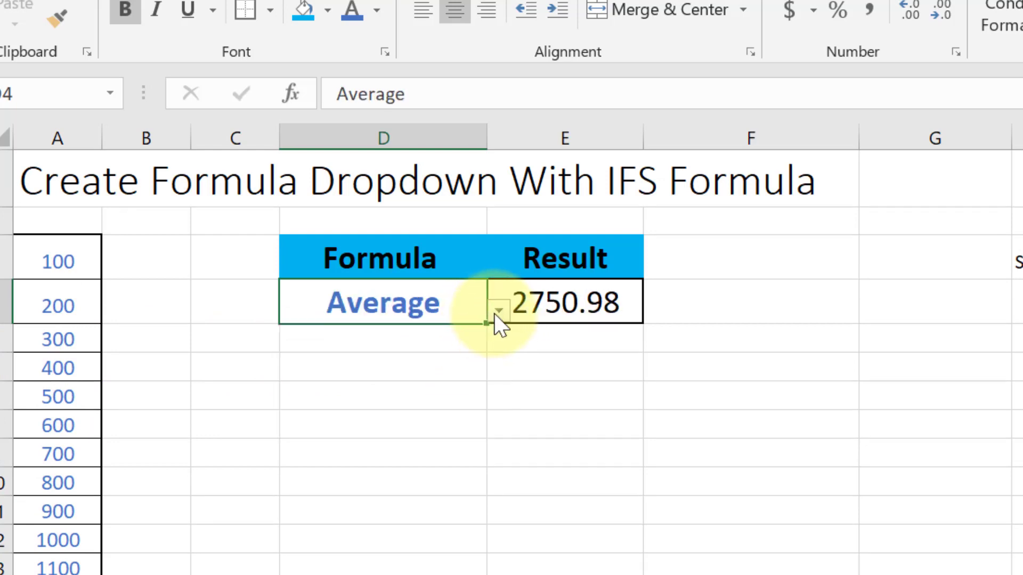
click(499, 310)
click(404, 375)
click(495, 314)
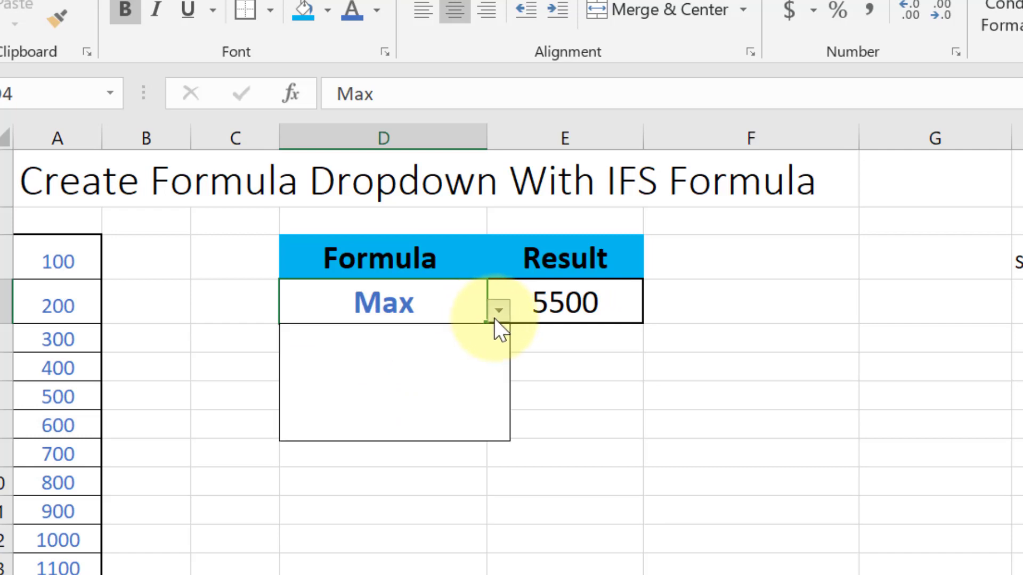
click(398, 432)
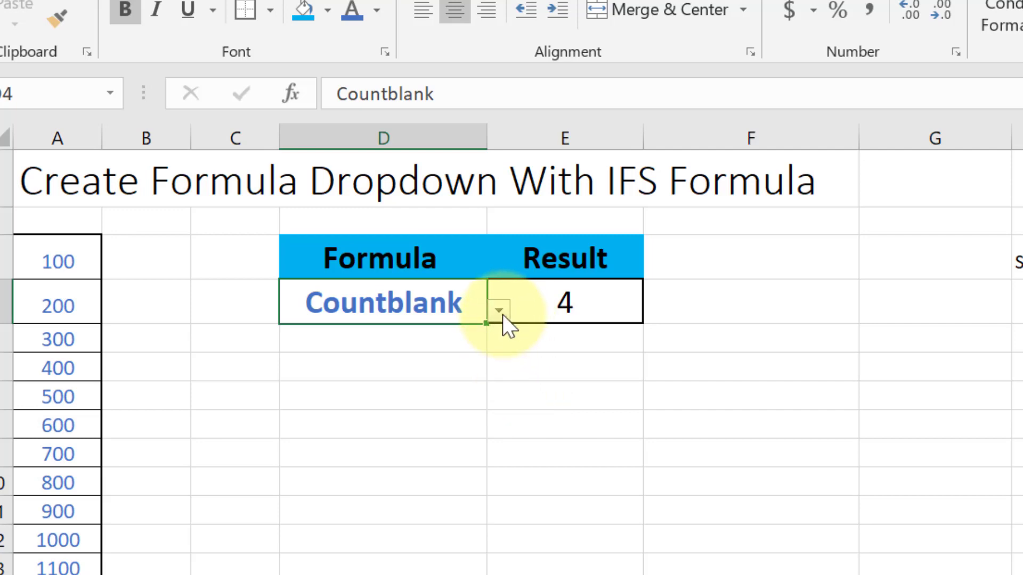
click(500, 310)
click(500, 310)
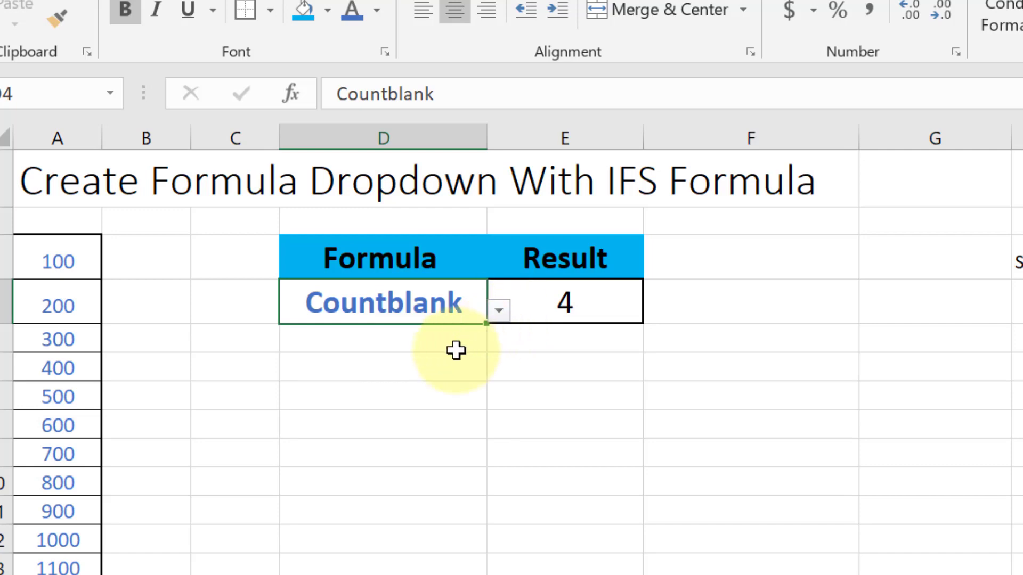
Copy the D3:E3 Formula/Result header into D6:E6, then move to E7
click(375, 356)
key(Up)
key(Up)
key(Up)
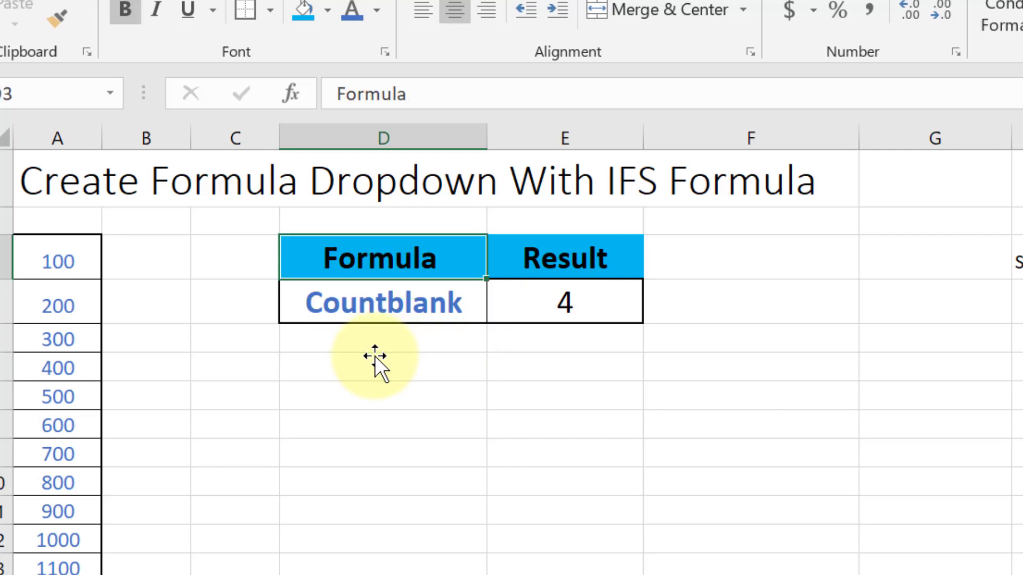
key(shift+Right)
key(ctrl+c)
key(Down)
key(Down)
key(Down)
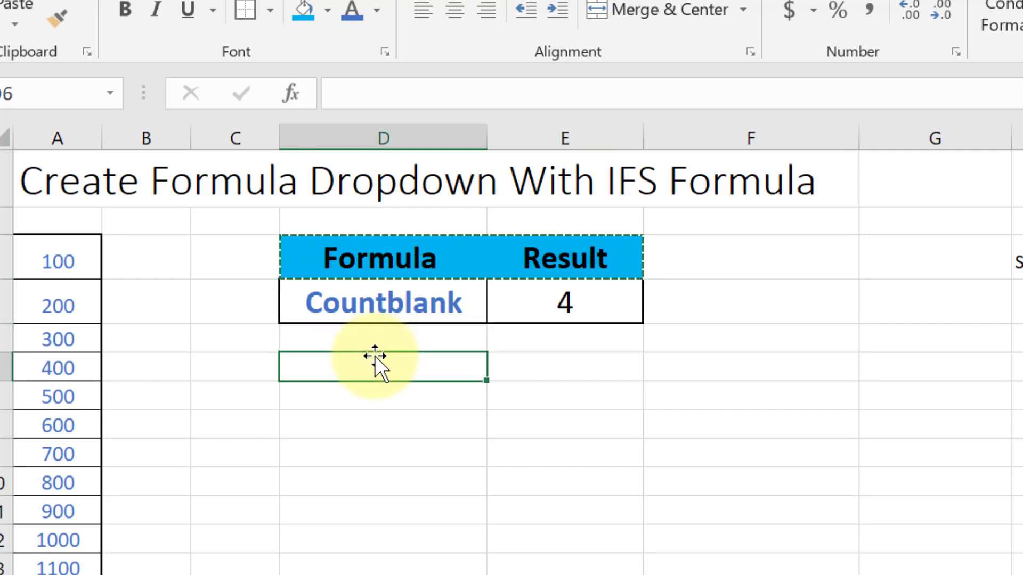
key(ctrl+v)
key(Down)
key(Down)
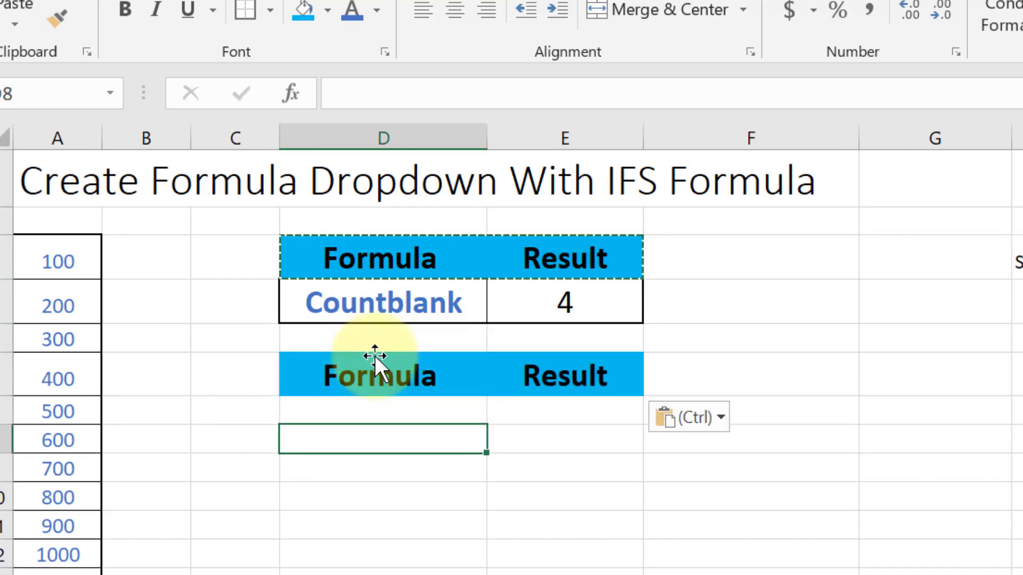
key(Up)
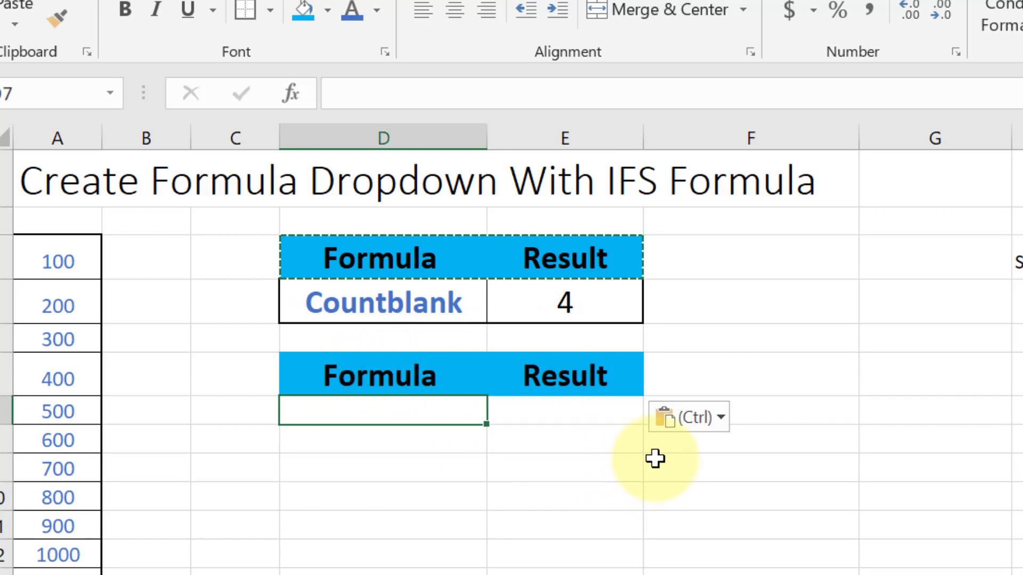
text(=)
key(Escape)
key(Right)
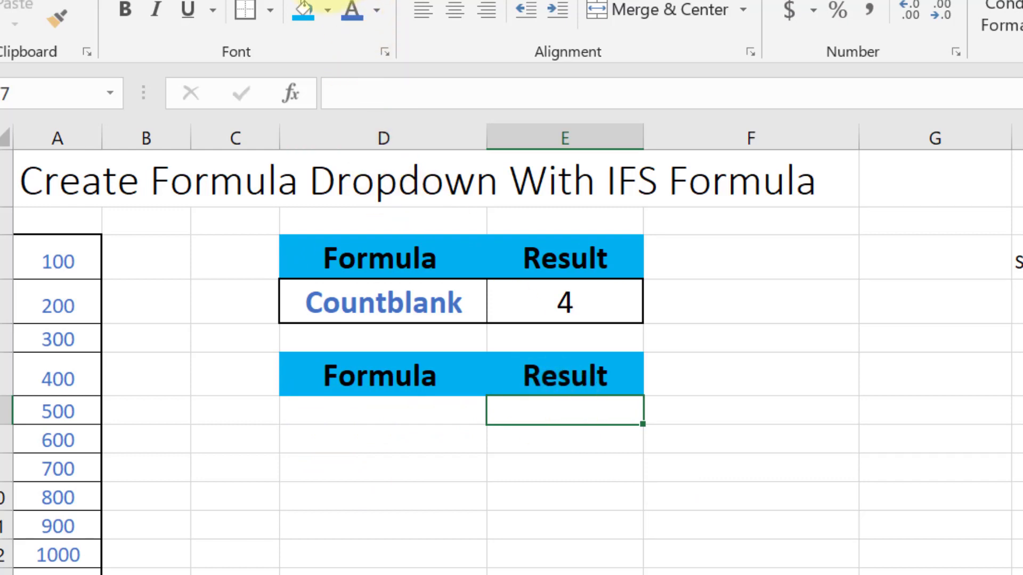
Begin E7's =IFS( formula with the D7="sum" condition and insert SUM
text(=if)
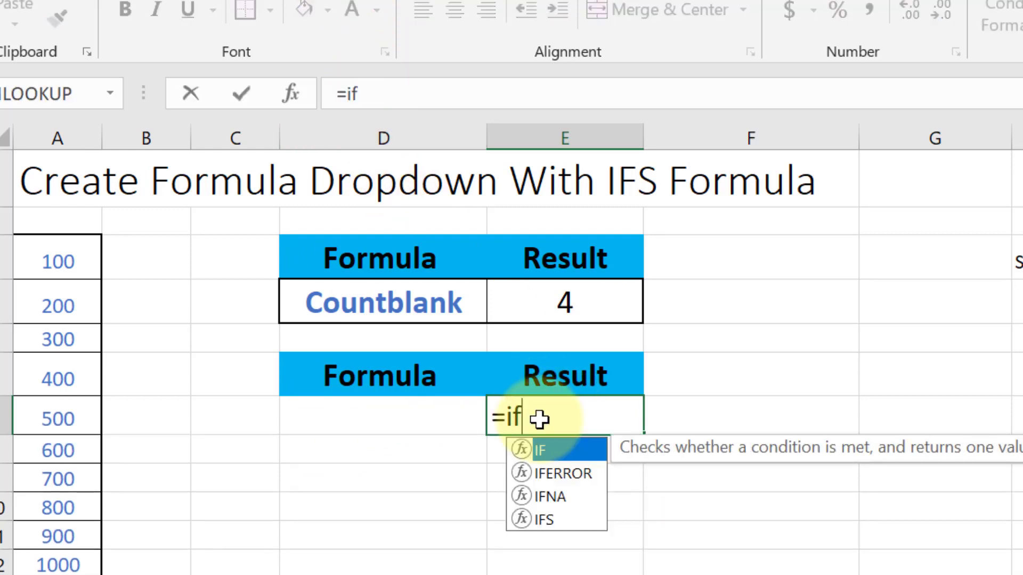
text(s()
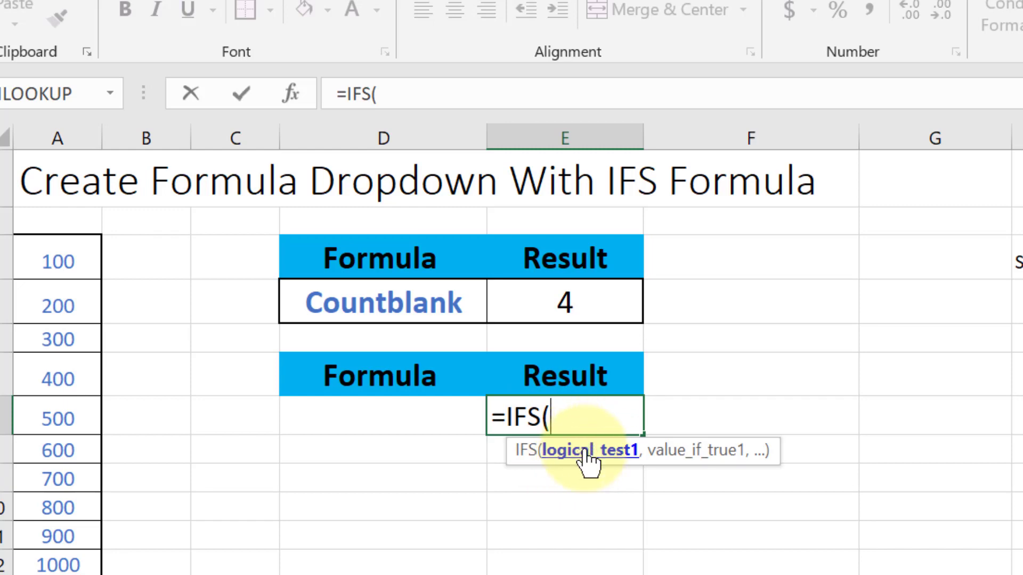
click(392, 417)
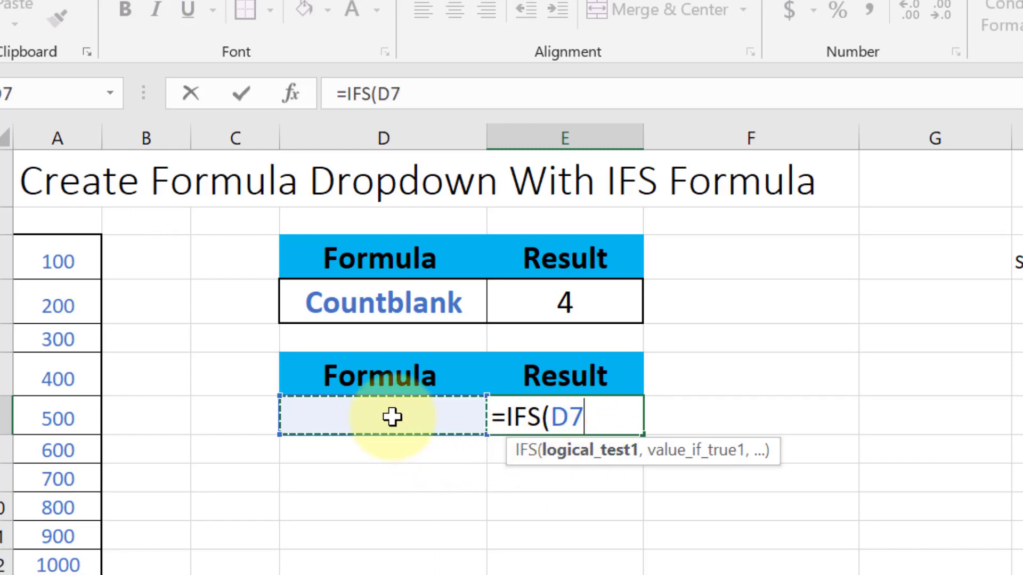
text(="sum)
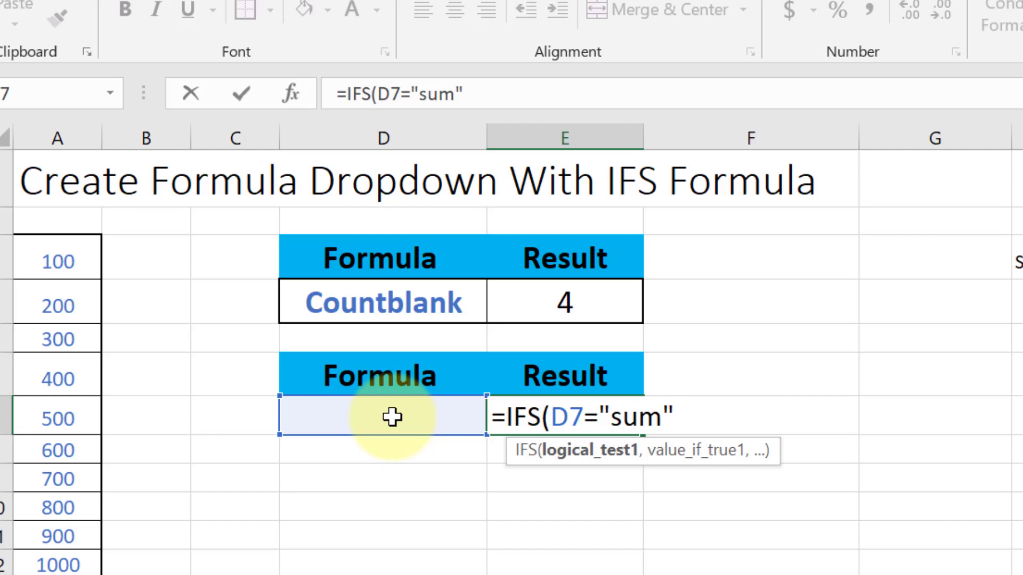
text(,)
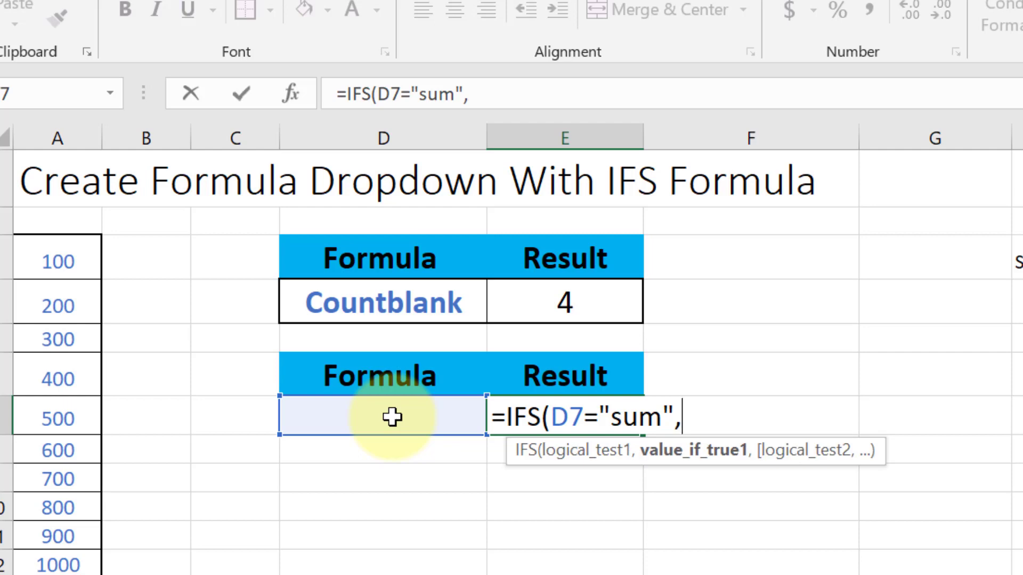
click(63, 263)
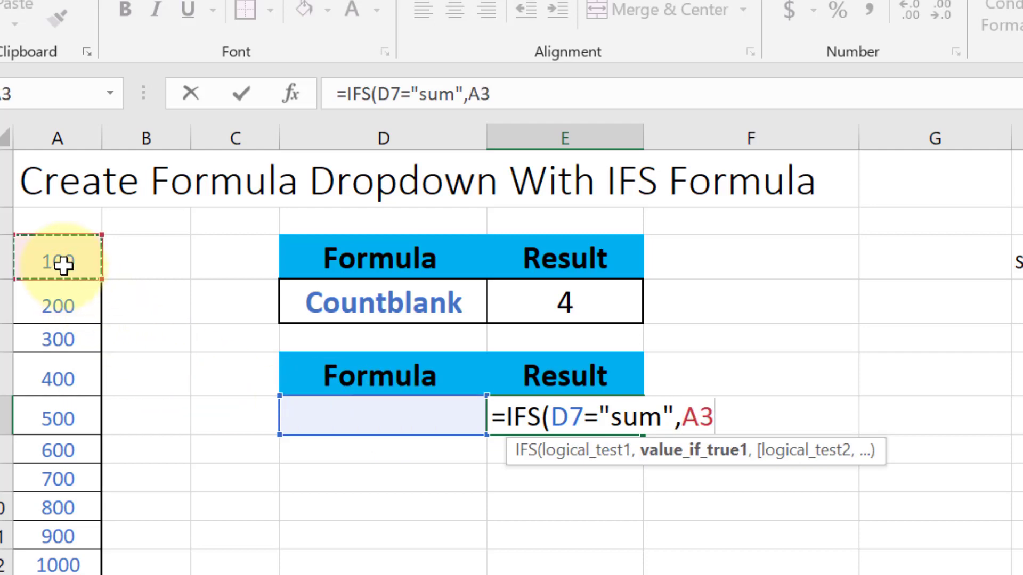
key(BackSpace)
key(BackSpace)
text(sum)
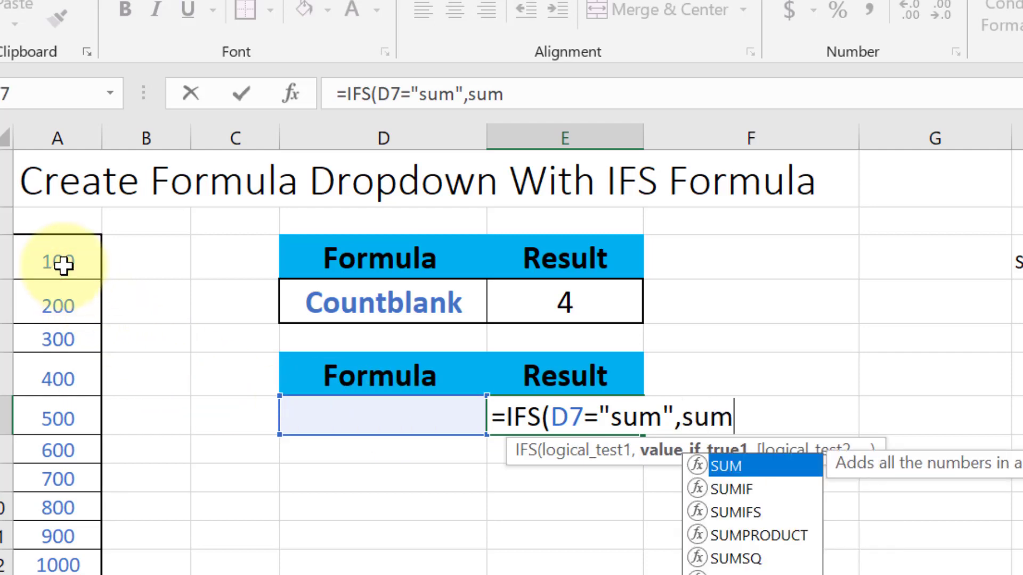
key(Tab)
Give SUM the range A3:A57 and close the first pair
key(Left)
key(Left)
key(Up)
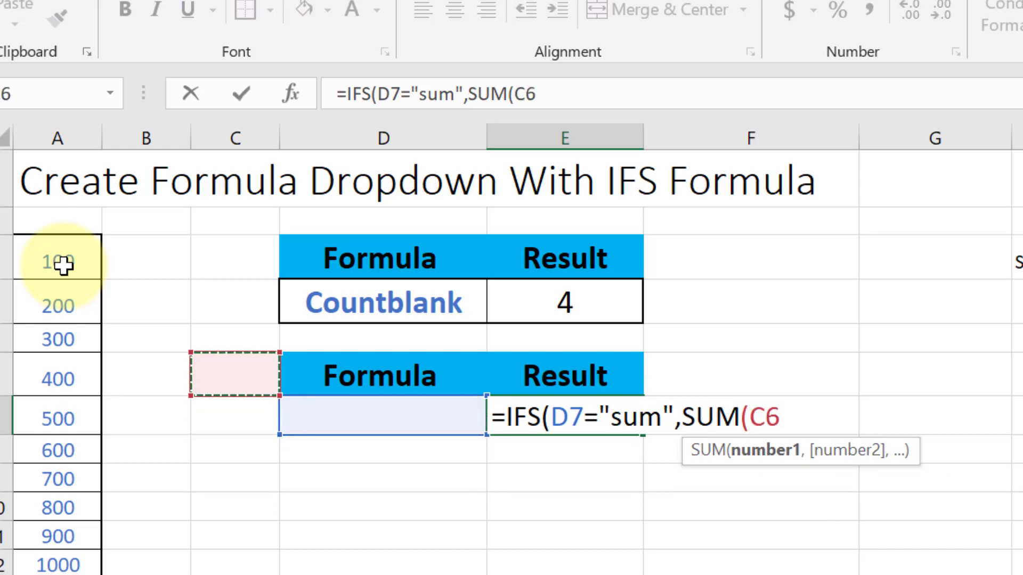
key(Left)
key(Up)
key(Up)
key(Left)
key(Up)
key(shift+Down)
key(shift+Down)
key(shift+Down)
key(shift+Down)
key(shift+Down)
key(shift+Down)
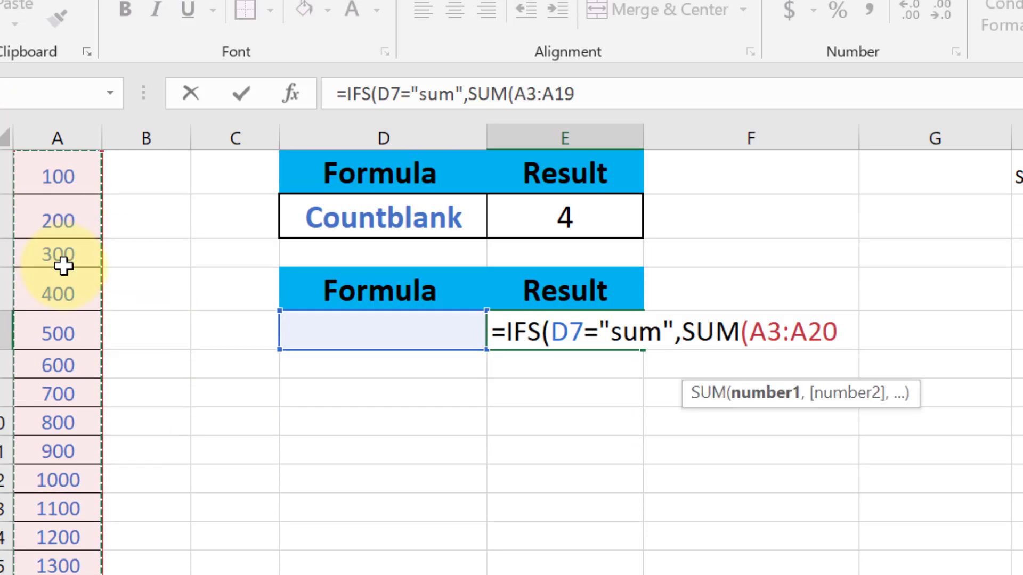
key(shift+Down)
key(shift+Down)
key(shift+Down)
key(shift+Down)
key(shift+Down)
key(shift+Down)
key(shift+Down)
key(shift+Down)
key(shift+Down)
key(shift+Down)
key(shift+Down)
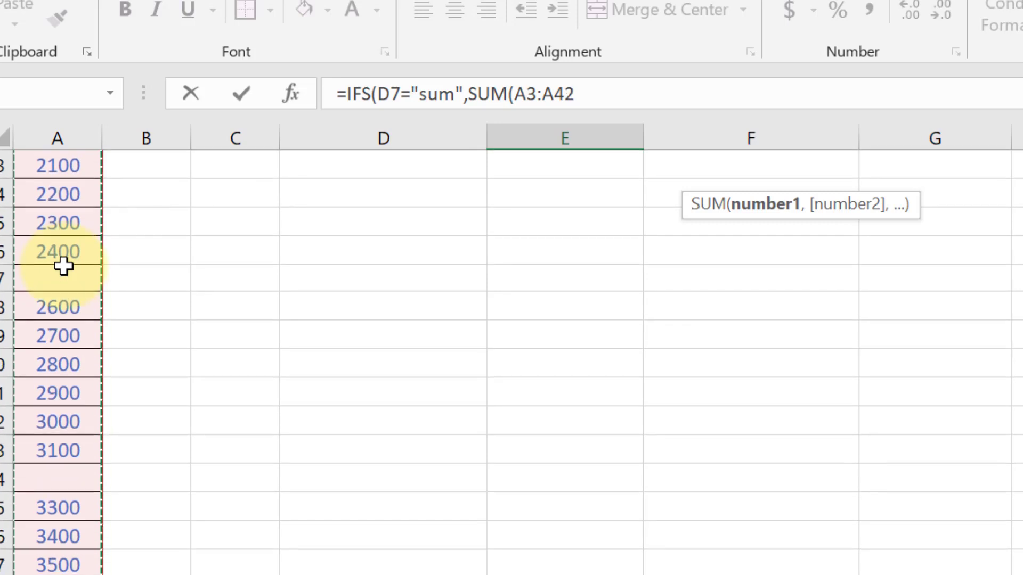
key(shift+Down)
key(shift+Down)
key(shift+Down)
key(shift+Down)
key(shift+Down)
key(shift+Down)
key(shift+Down)
key(shift+Down)
key(shift+Down)
key(shift+Down)
key(shift+Down)
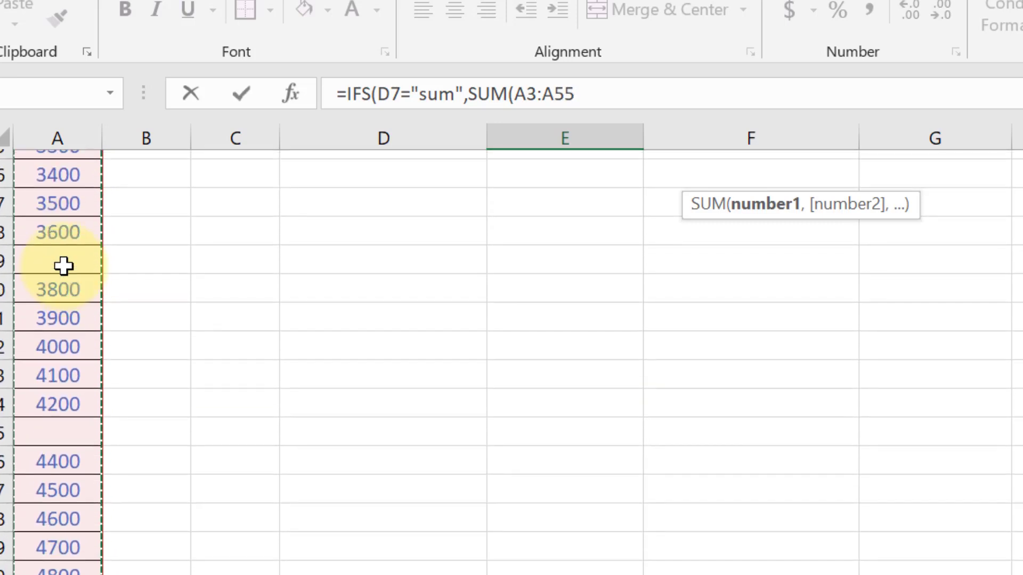
key(shift+Down)
key(shift+Down)
key(shift+Down)
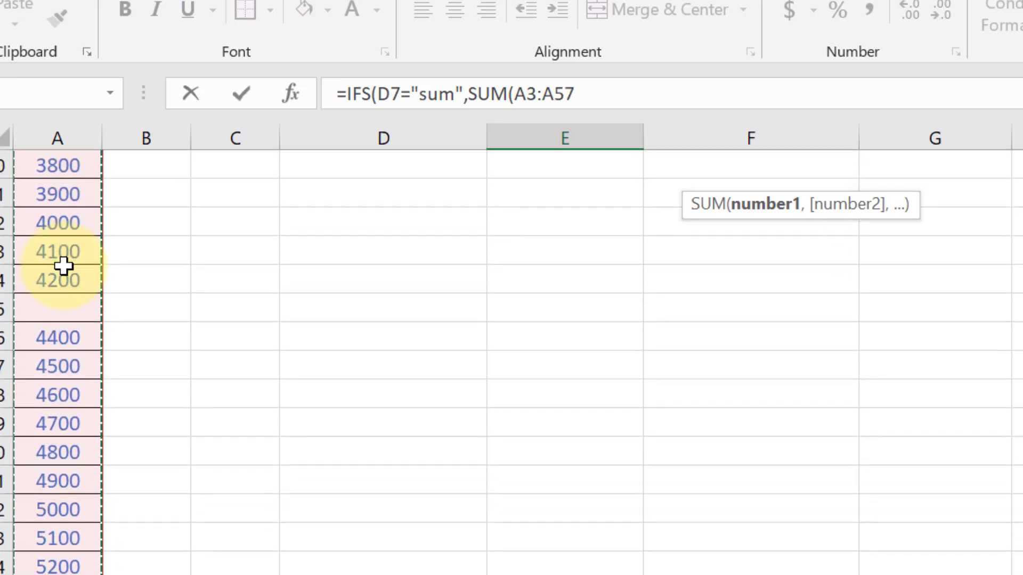
text())
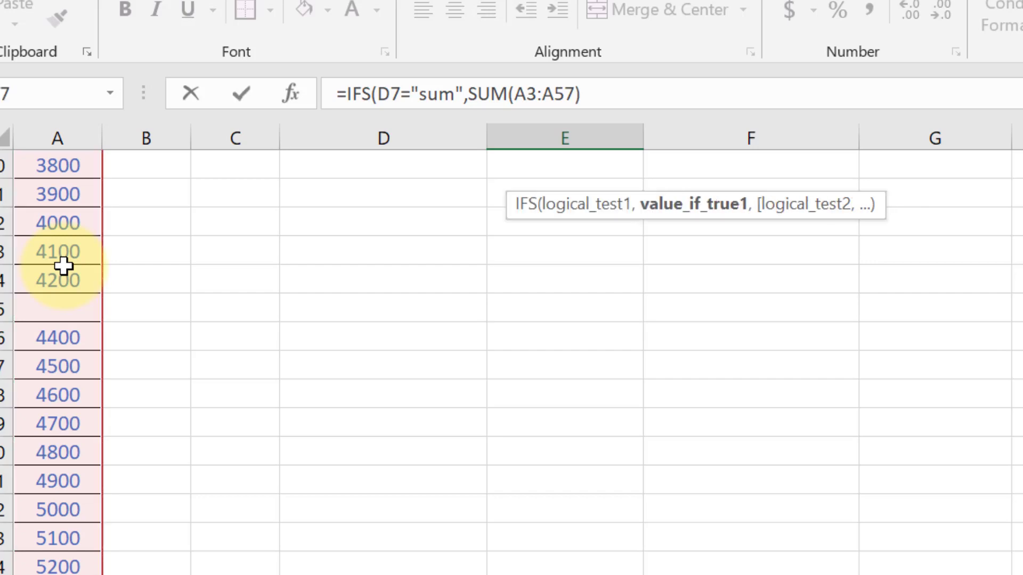
text(,)
Add the second condition D7="average" with the AVERAGE function
scroll(927, 477, up, 10)
scroll(959, 443, up, 3)
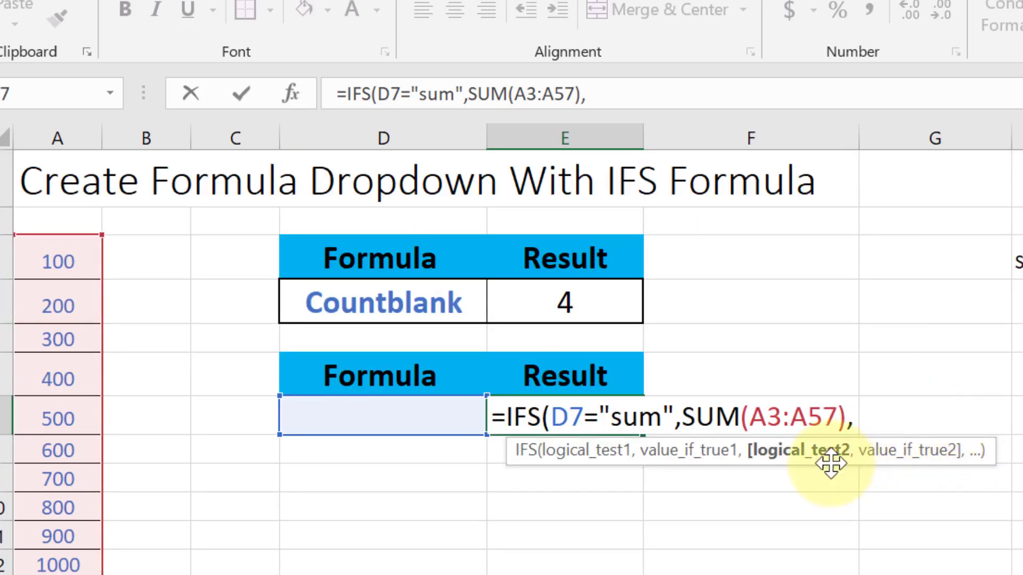
click(392, 405)
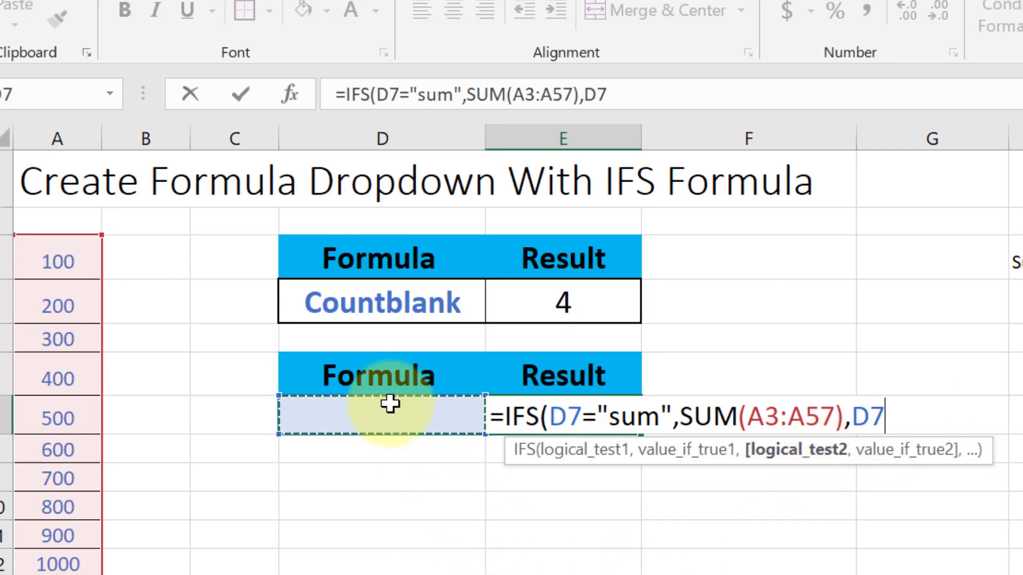
text(="average)
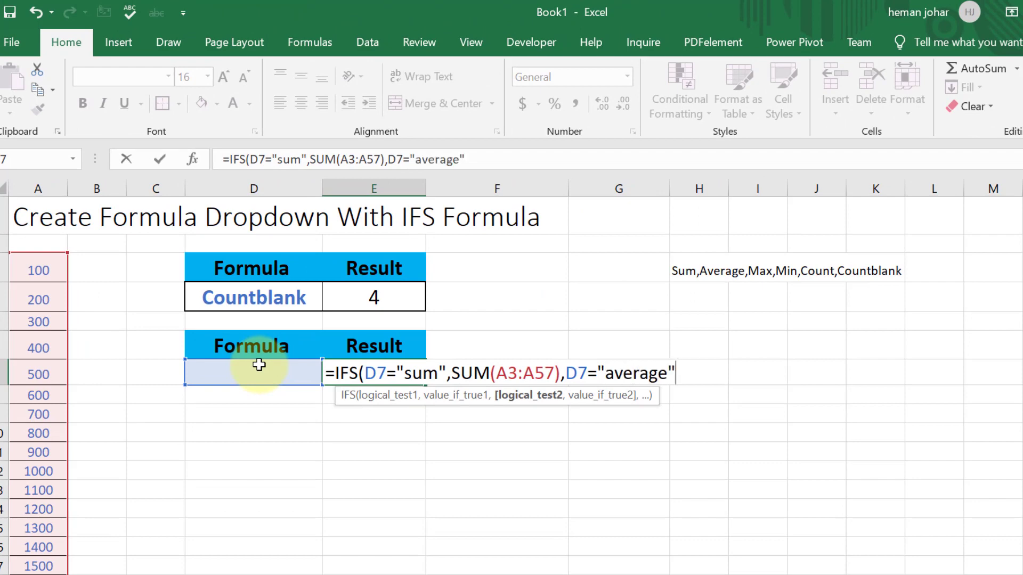
text(,ave)
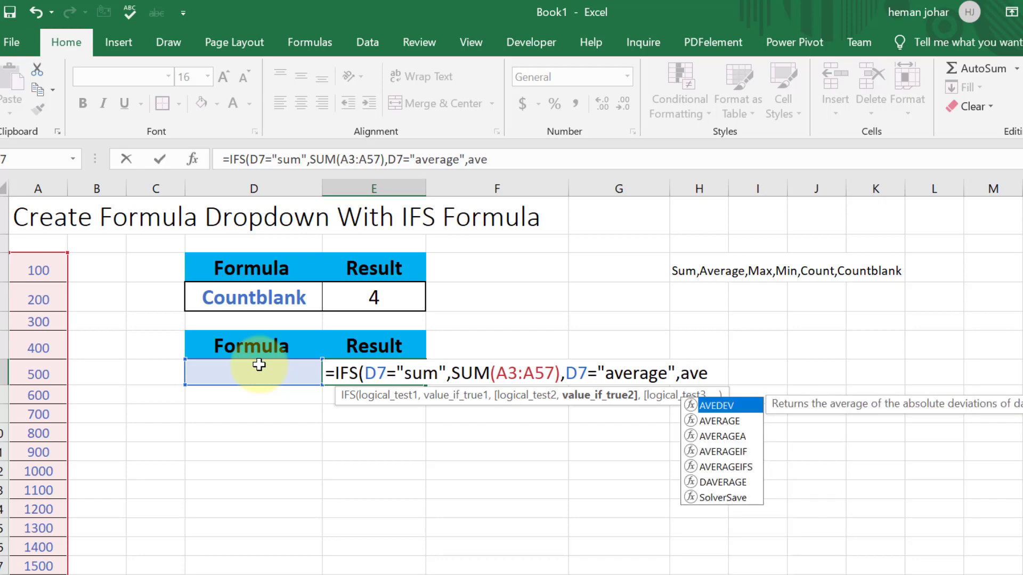
key(Down)
key(Tab)
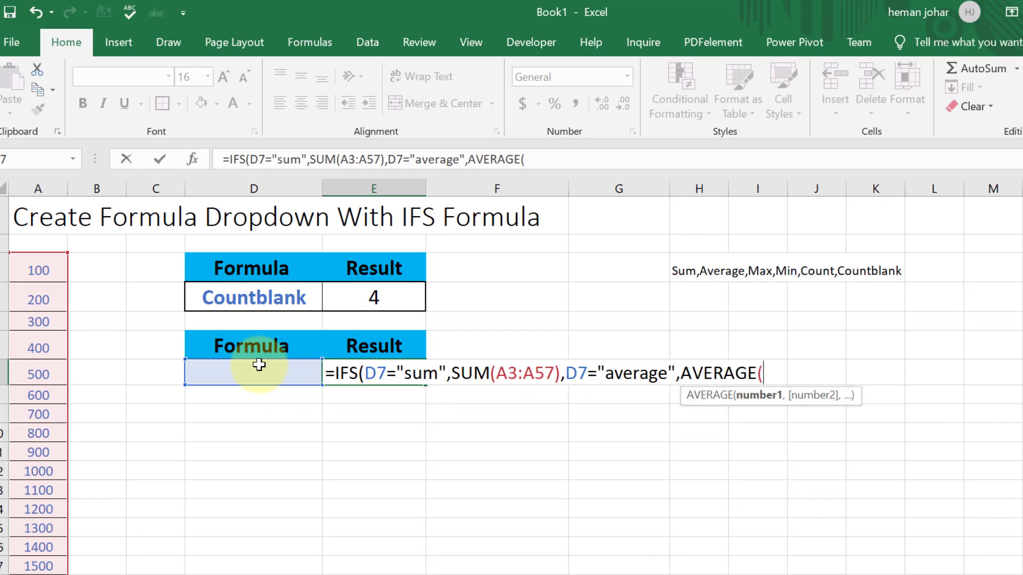
Set AVERAGE's range to A3:A57 and close the pair
click(38, 268)
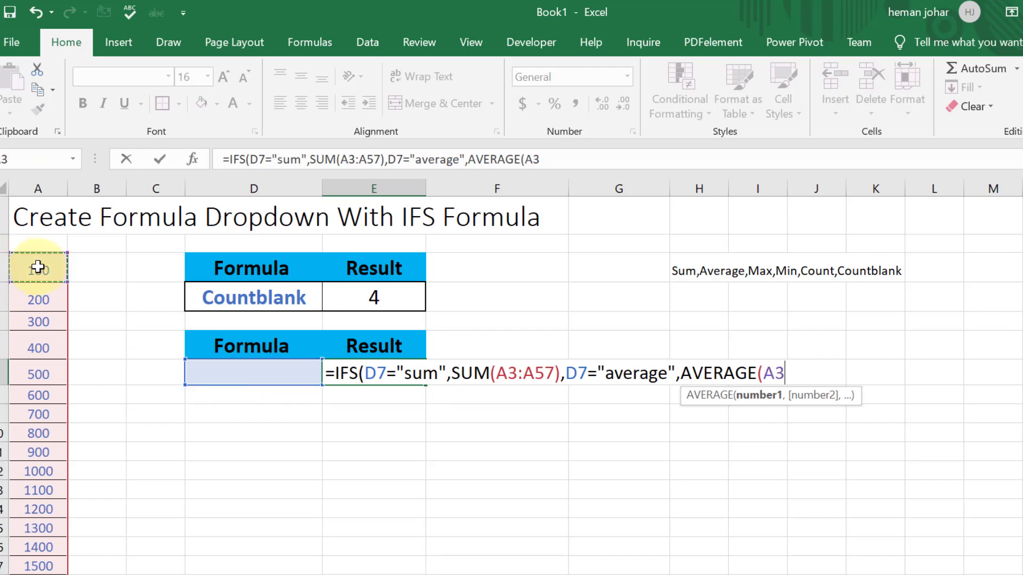
key(shift+Down)
key(shift+Down)
key(shift+Down)
key(shift+Down)
key(shift+Down)
key(shift+Down)
key(shift+Down)
key(shift+Down)
key(shift+Down)
key(shift+Down)
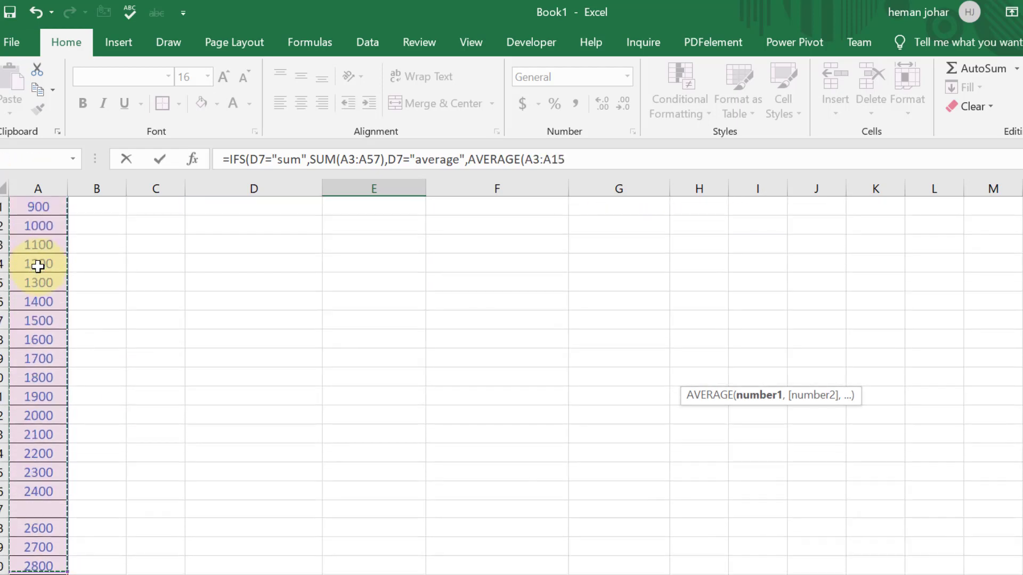
key(shift+Down)
key(shift+Down)
key(shift+Down)
key(shift+Down)
key(shift+Down)
key(shift+Down)
key(shift+Down)
key(shift+Down)
key(shift+Down)
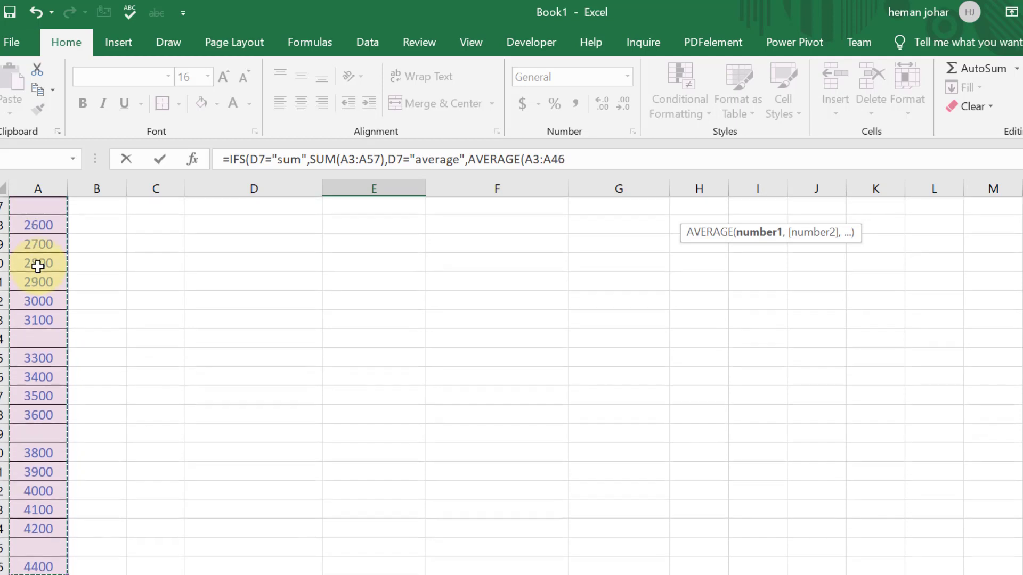
key(shift+Down)
key(shift+Down)
key(shift+Down)
key(shift+Down)
key(shift+Down)
key(shift+Down)
key(shift+Down)
key(shift+Down)
key(shift+Down)
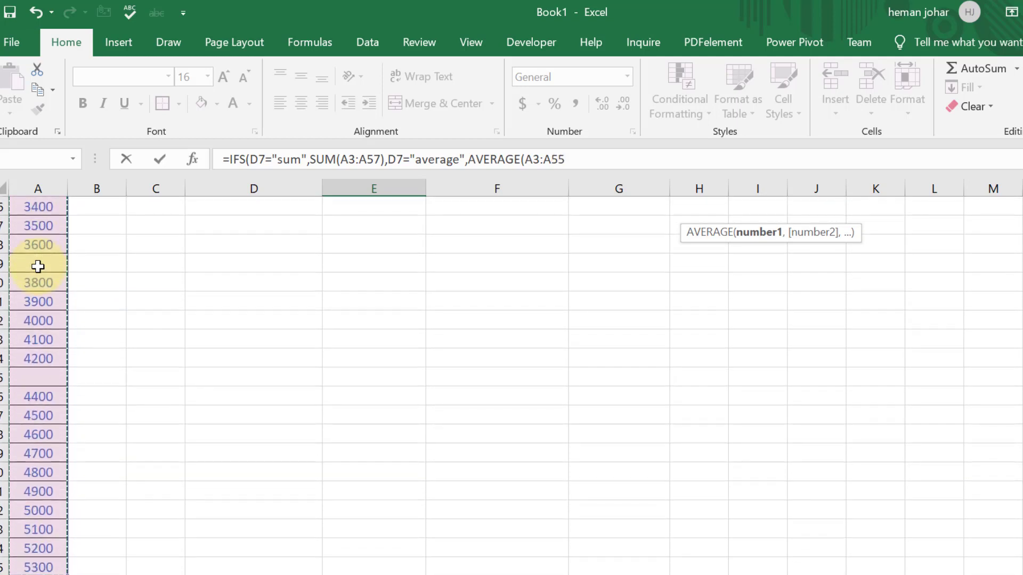
key(shift+Down)
key(shift+Down)
key(shift+Down)
key(shift+Up)
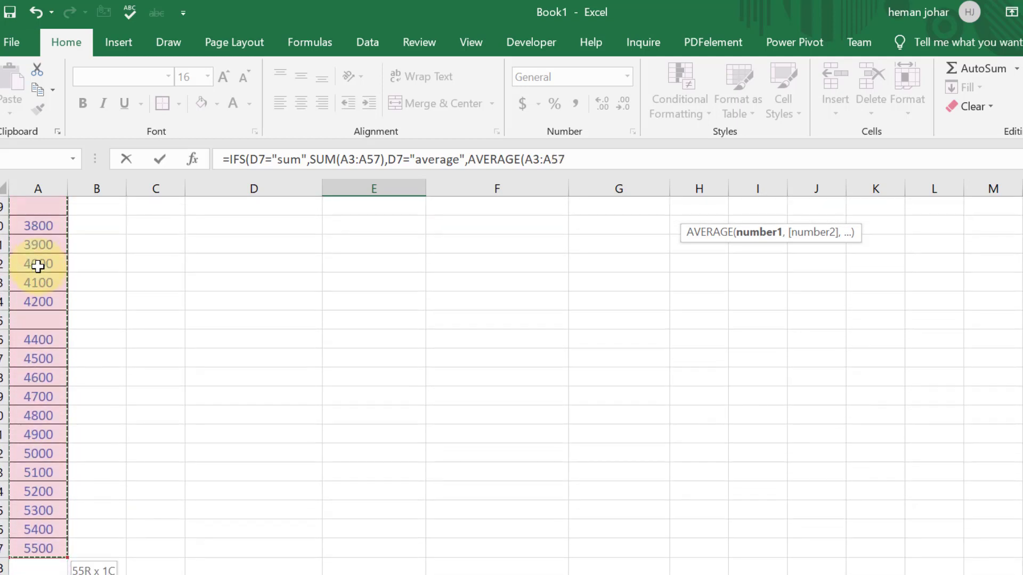
text(),)
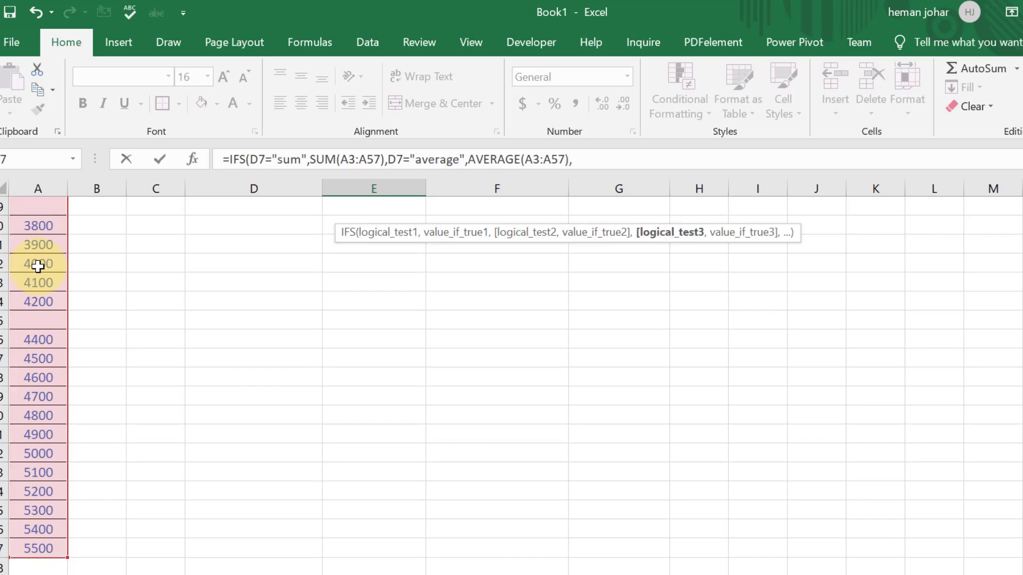
scroll(633, 320, up, 8)
scroll(650, 299, up, 5)
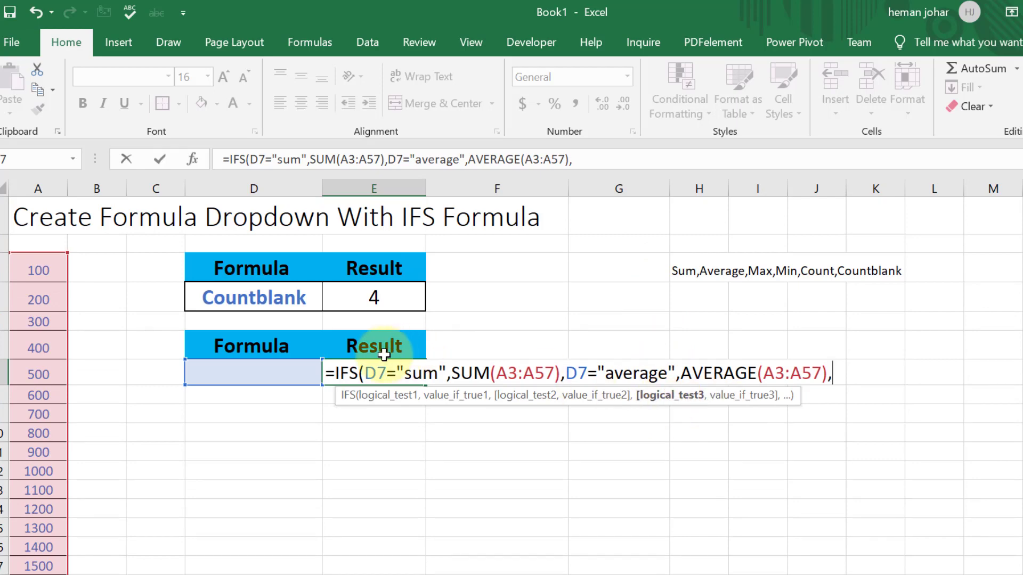
Add the pair D7="max" returning MAX(a3:a57) to E7's IFS formula
click(271, 372)
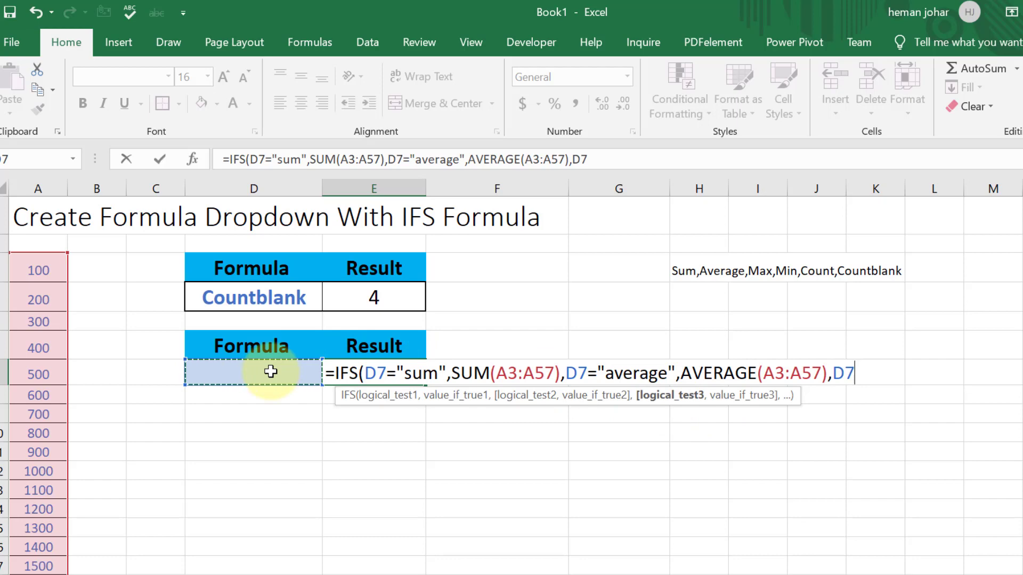
text(=)
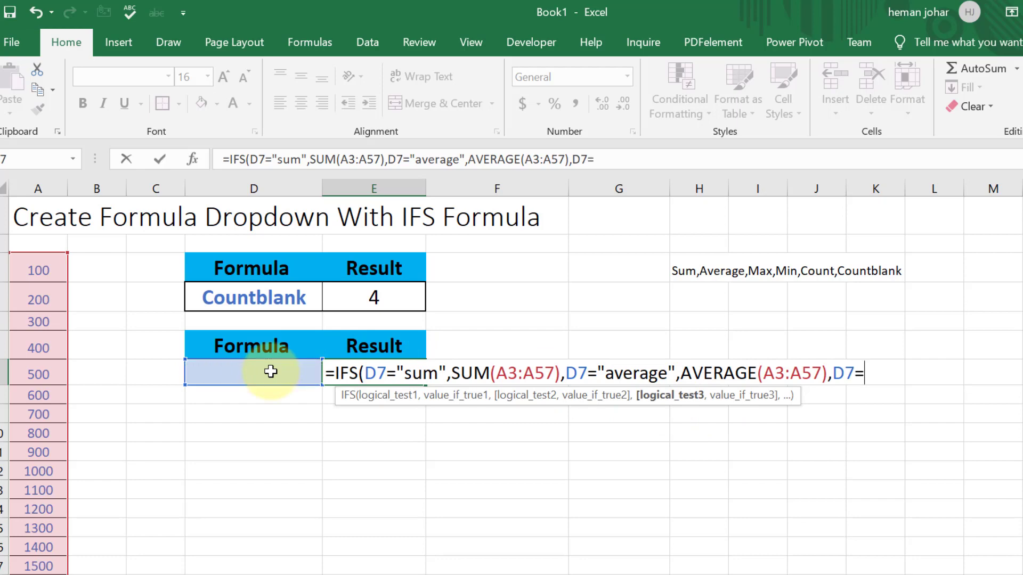
text("max)
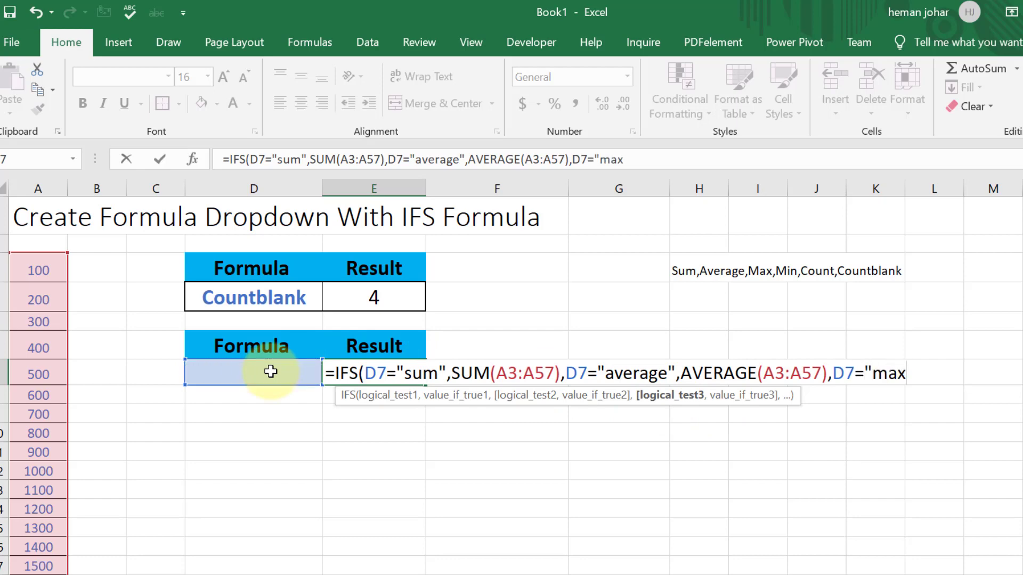
text(")
text(,max)
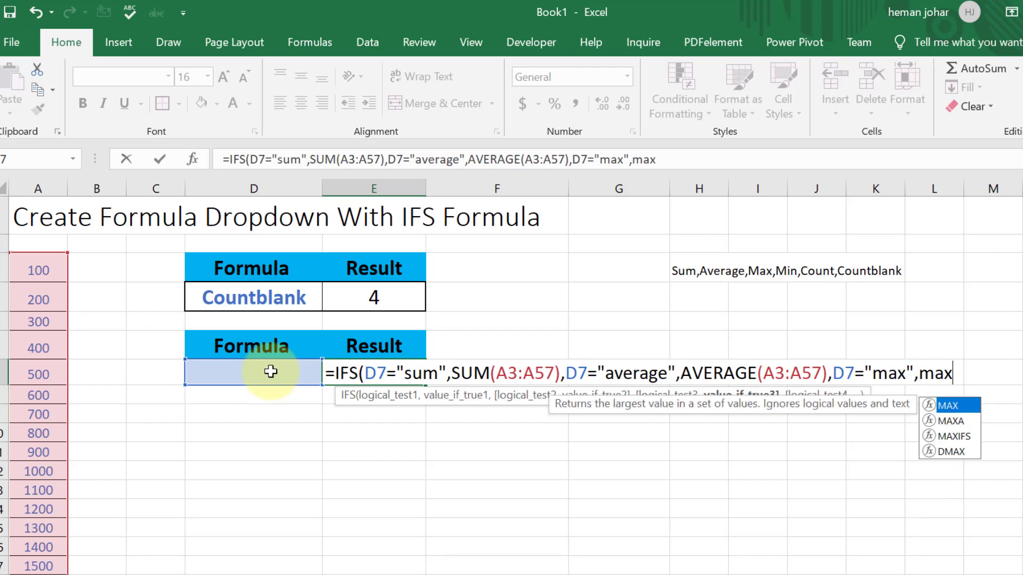
key(Tab)
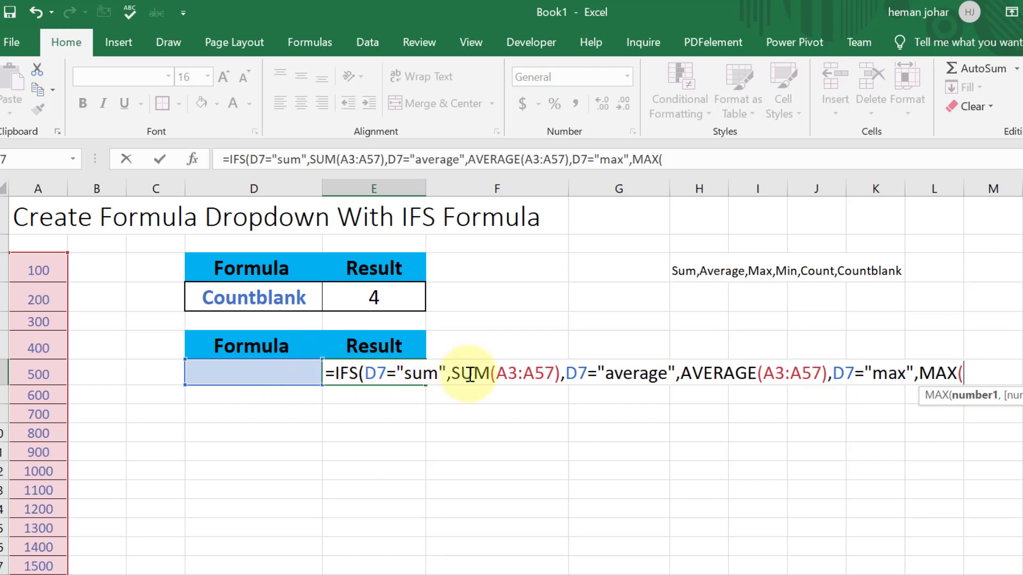
text(a3)
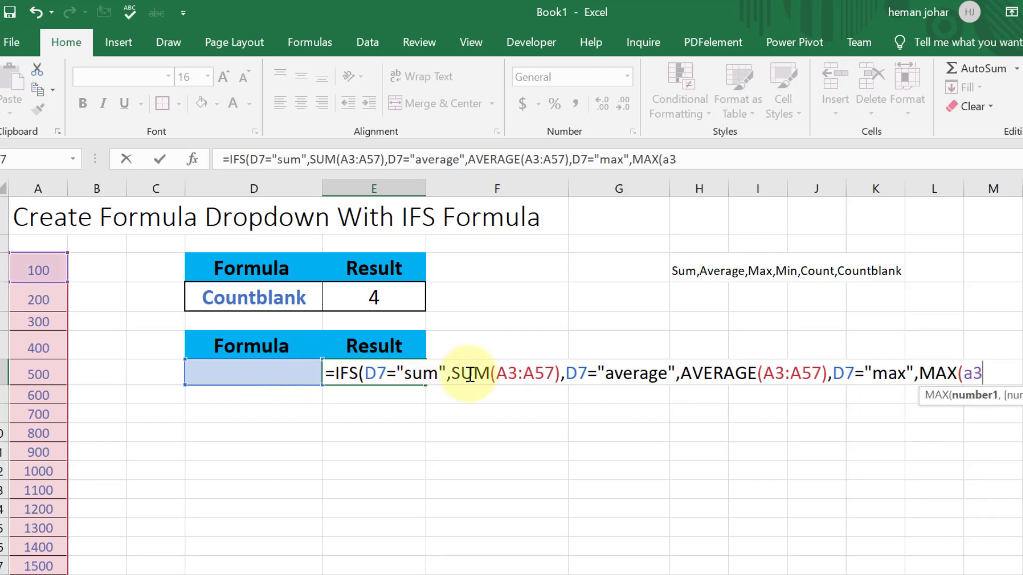
text(:a)
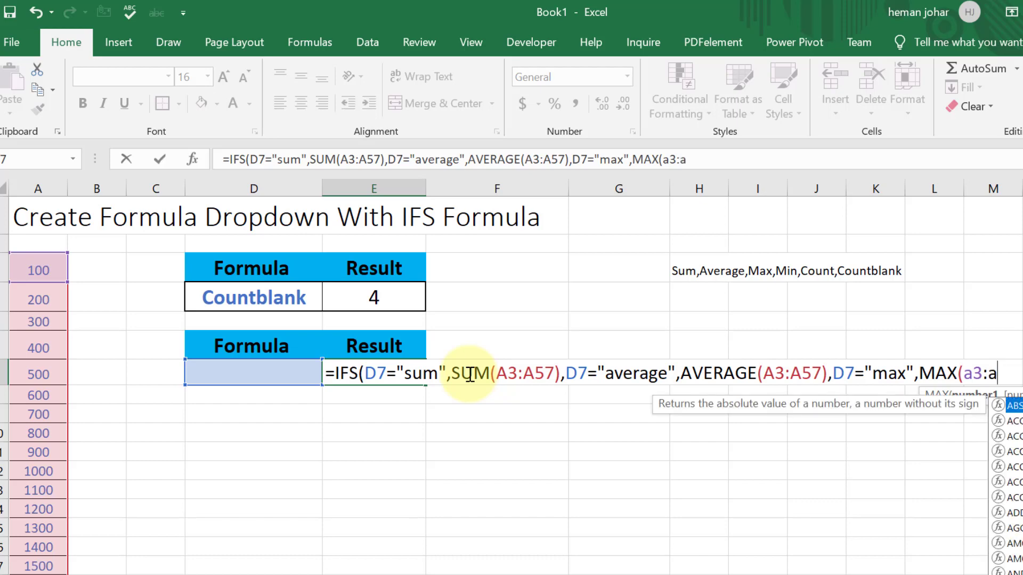
text(57)
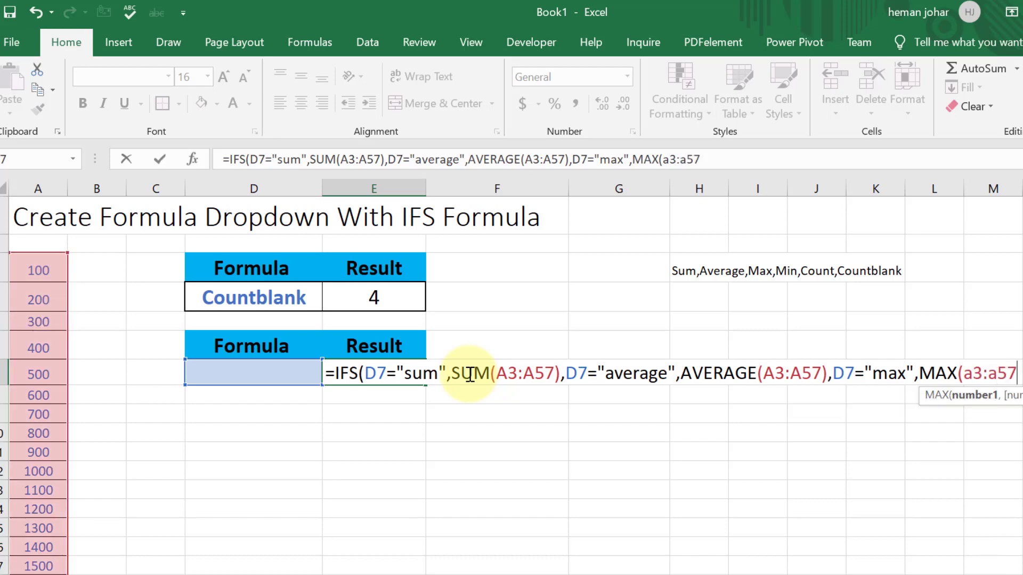
text(),)
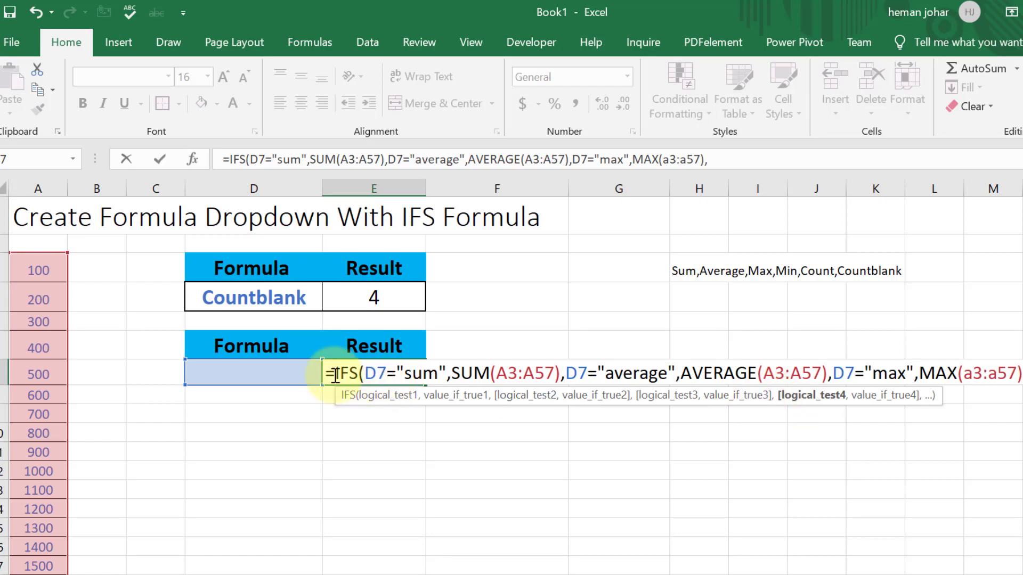
Add the pair D7="count" returning COUNT(a3:a57), removing stray typed text
click(293, 370)
text(=)
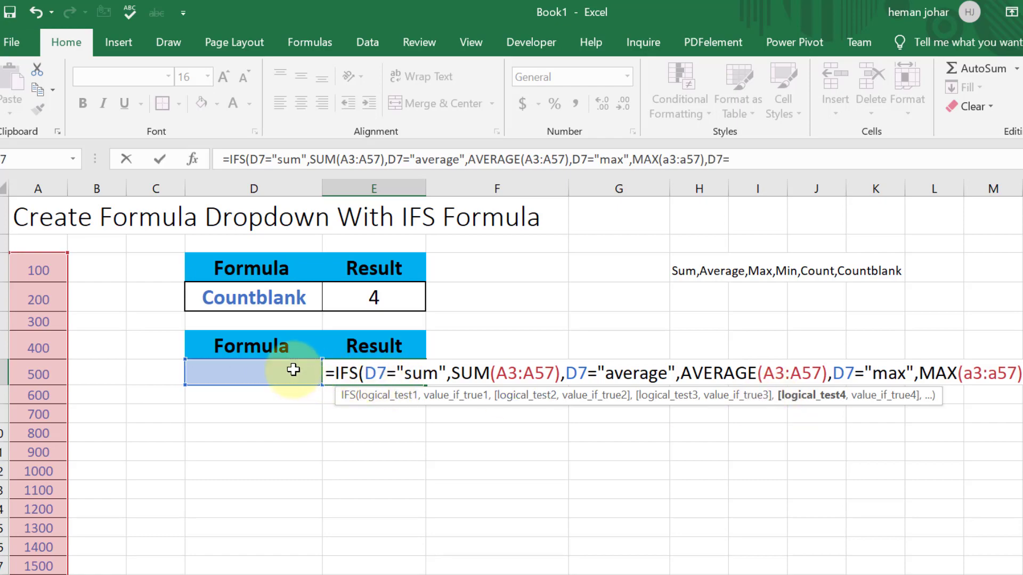
text(")
text(cou)
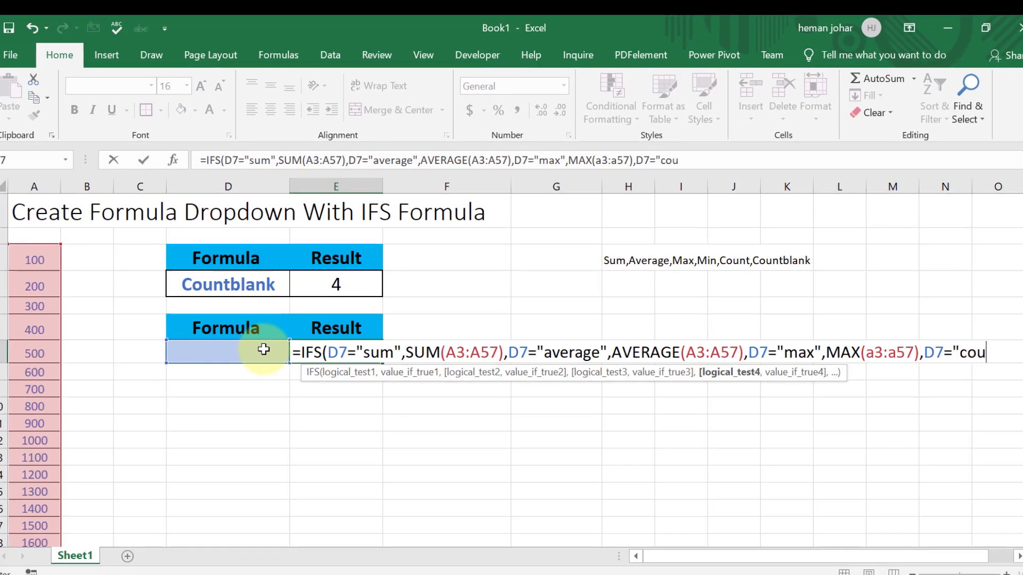
text(nt")
text(,)
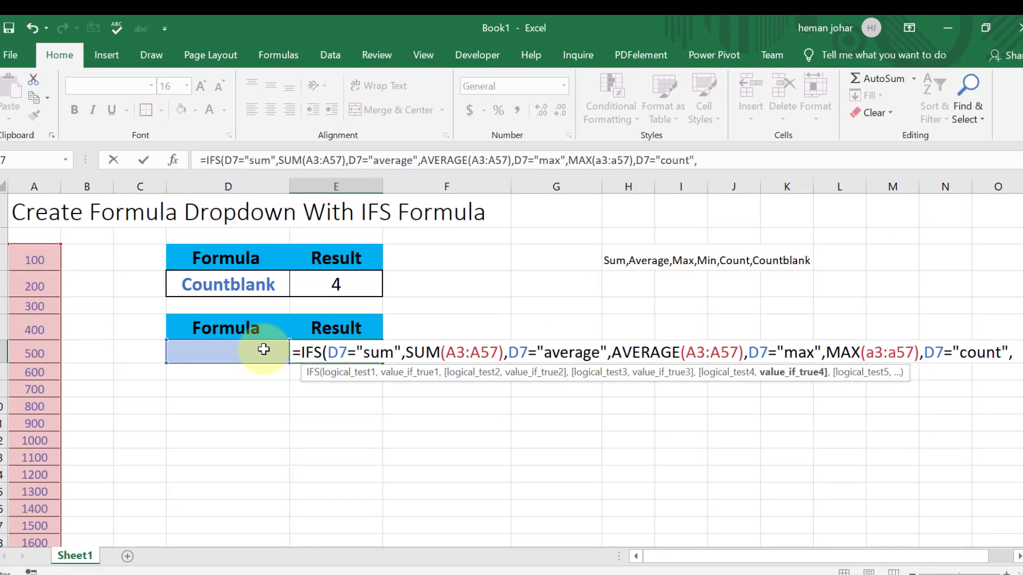
text(count)
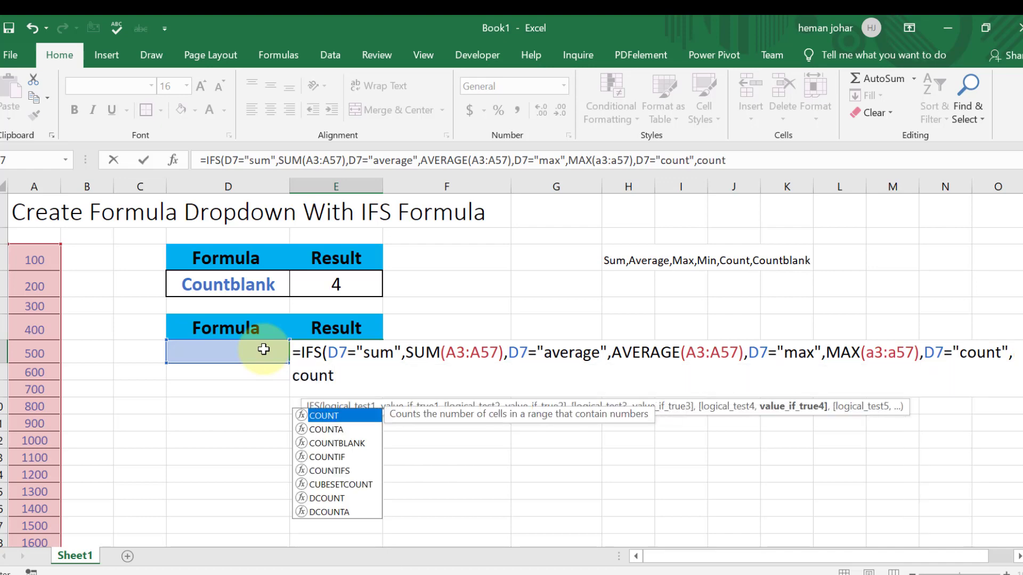
text(a)
key(BackSpace)
key(Tab)
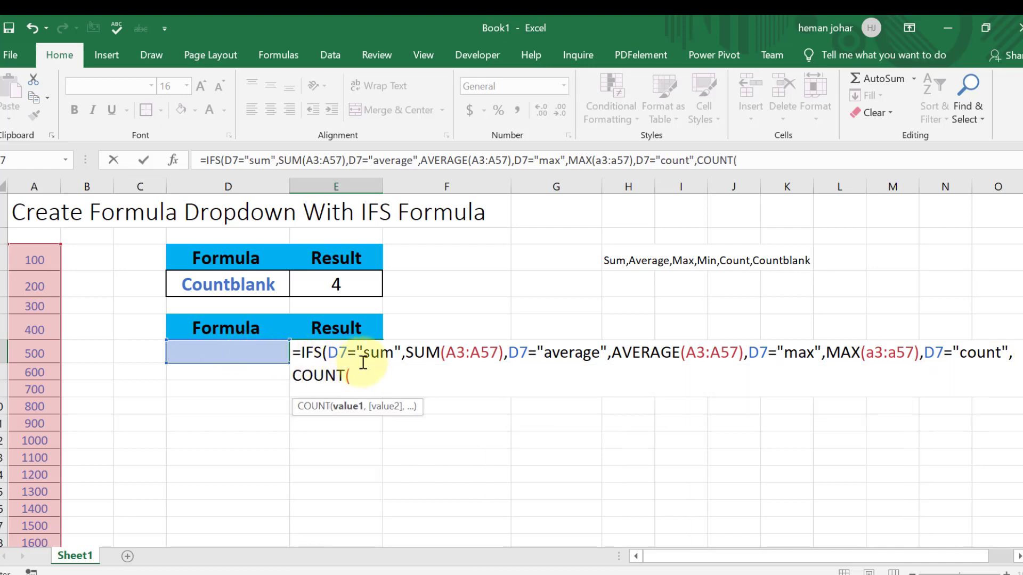
text(a)
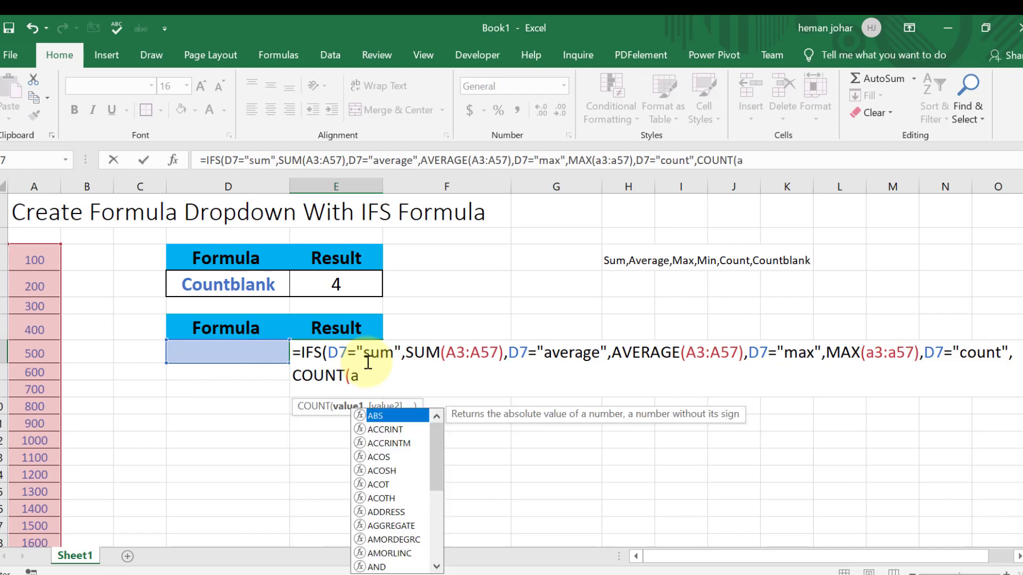
text(3:a)
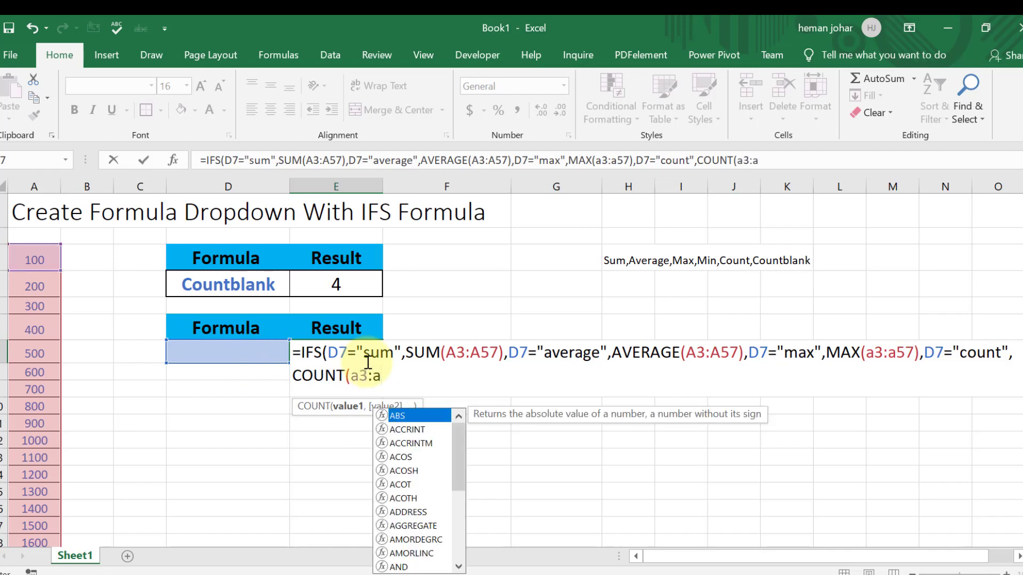
text(57))
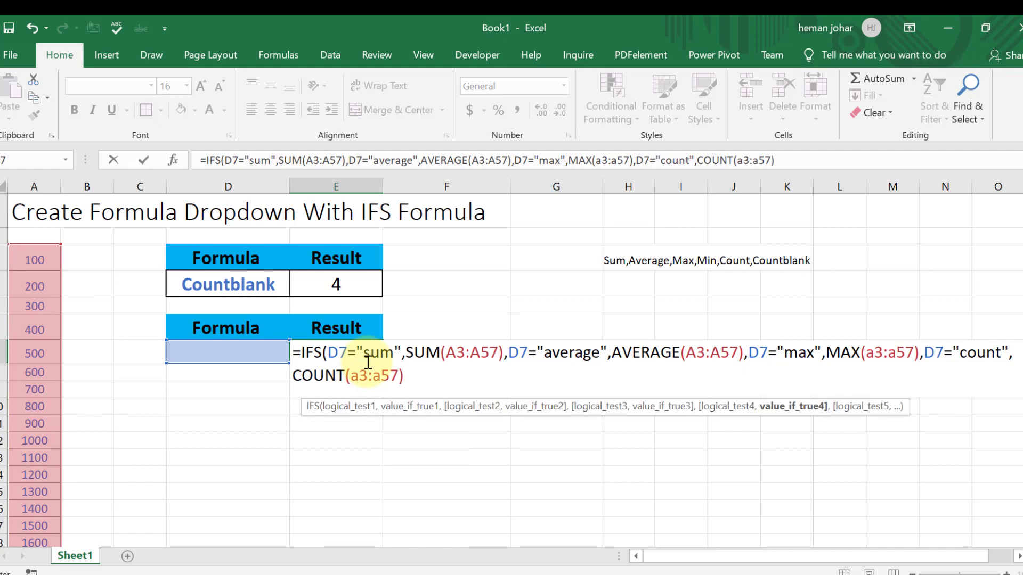
text(,)
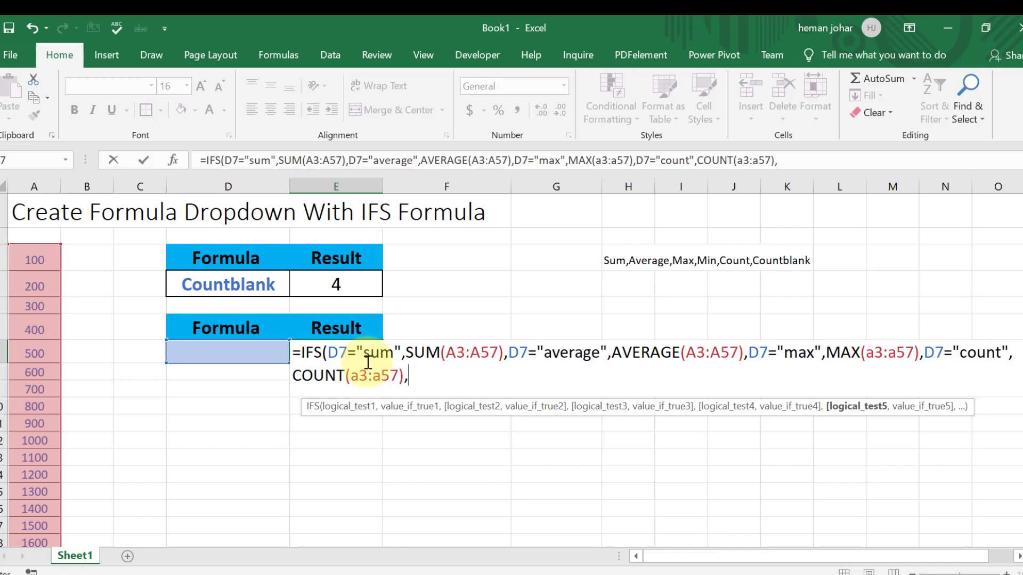
text(coun)
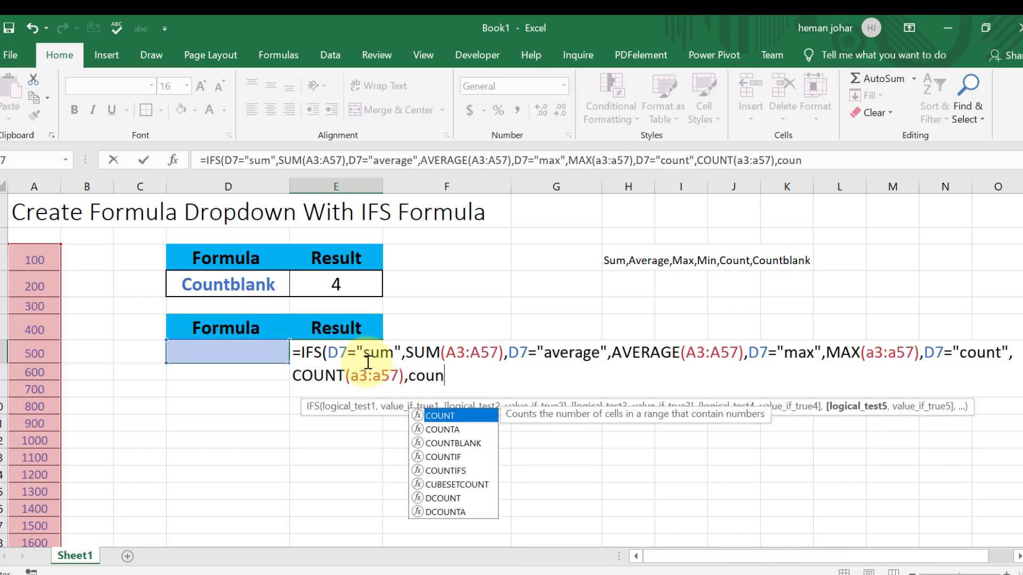
text(tb)
key(BackSpace)
key(BackSpace)
key(BackSpace)
key(BackSpace)
key(BackSpace)
key(BackSpace)
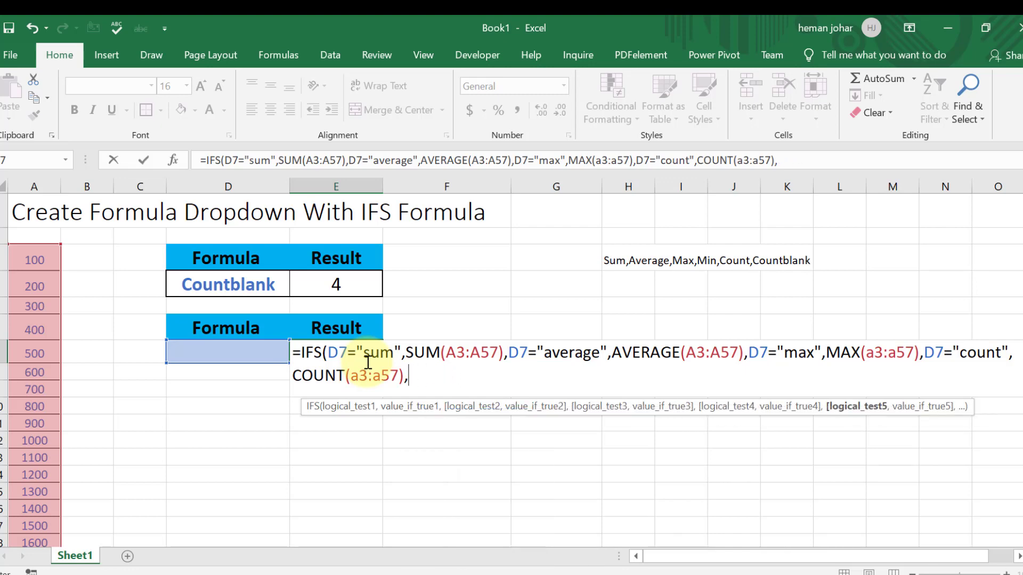
Add the final pair D7="countblank" returning COUNTBLANK(a3:a57)
click(239, 353)
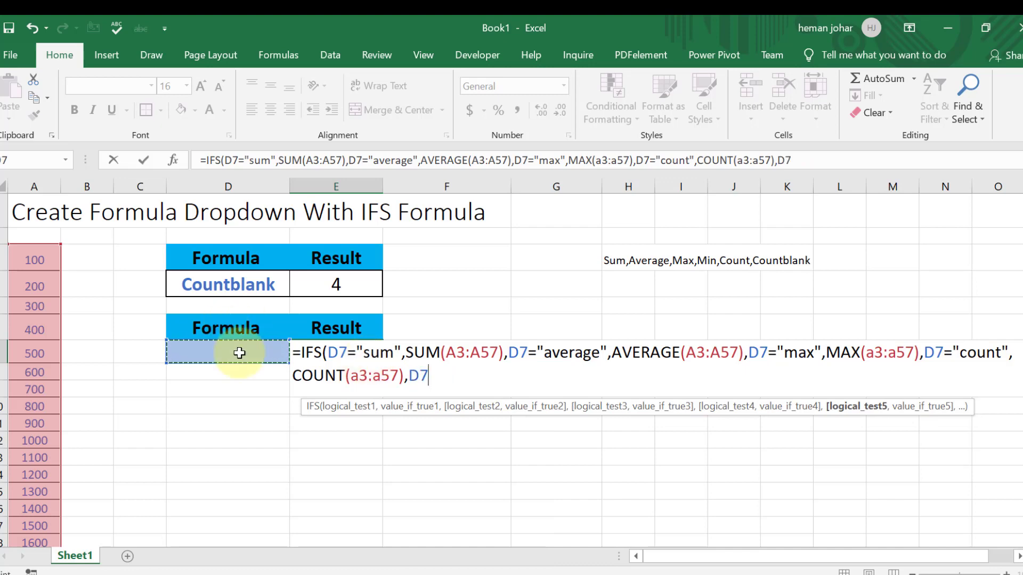
text(=)
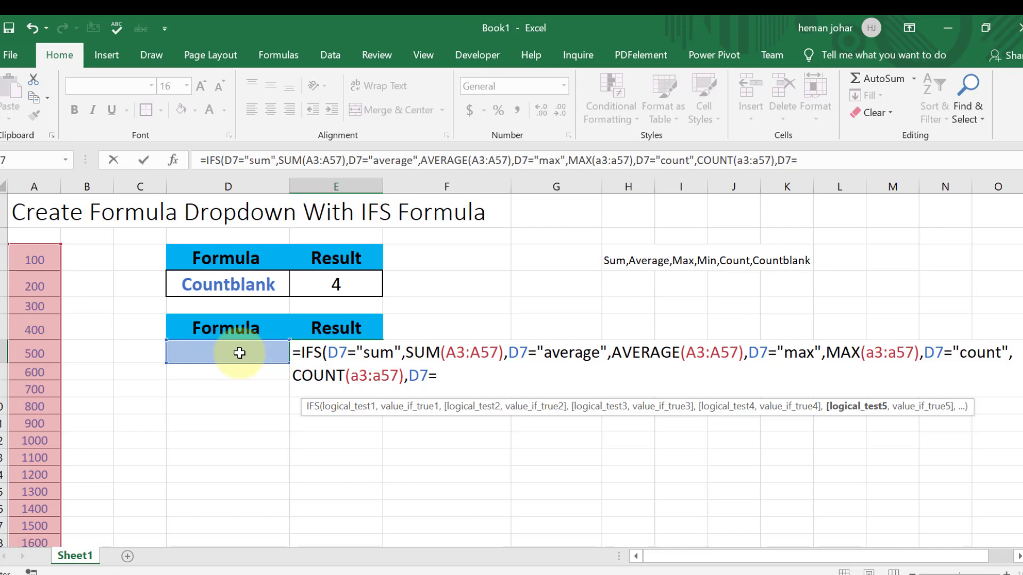
text("count)
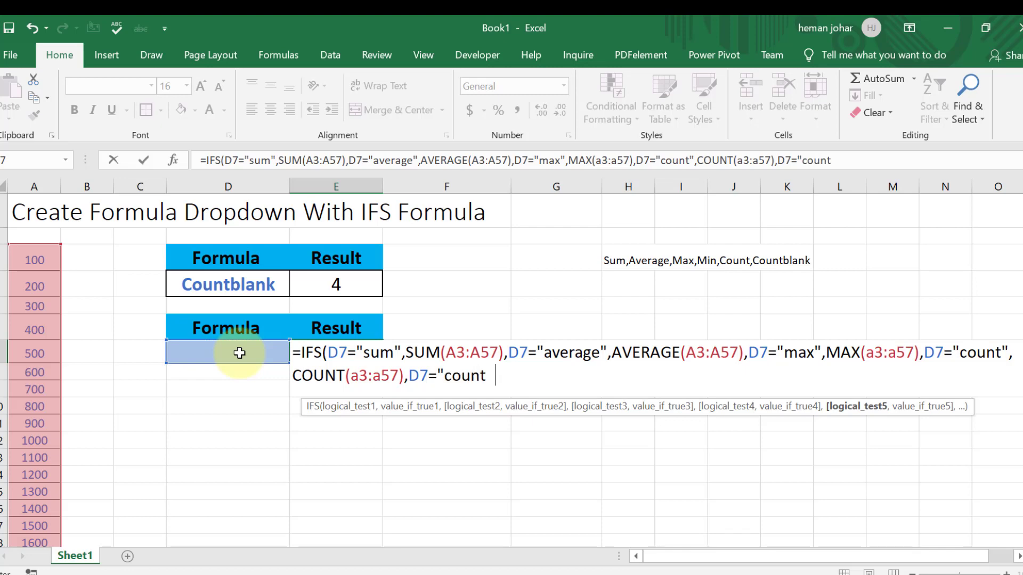
key(BackSpace)
text(blan)
text(k",)
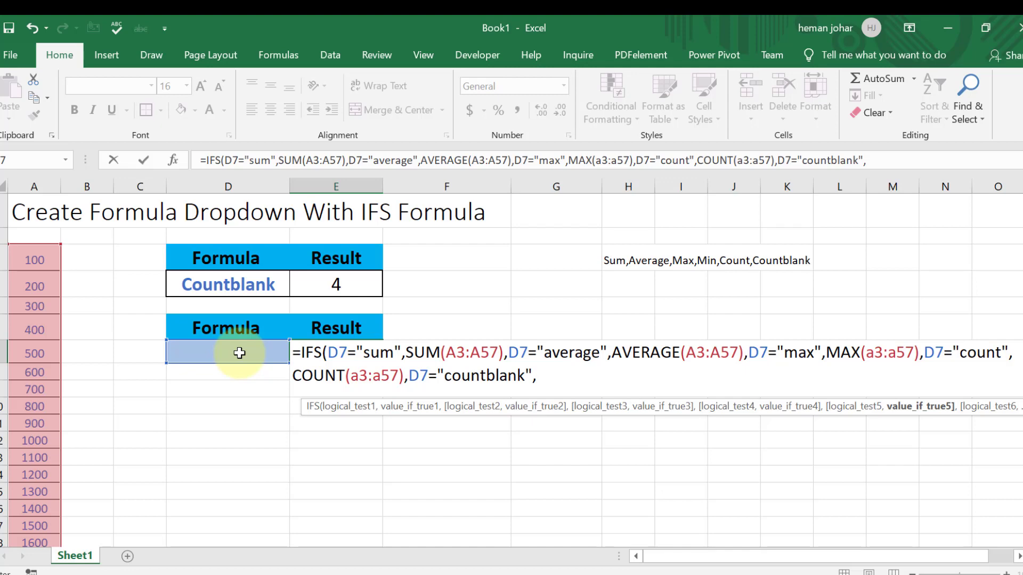
text(,D7="cou)
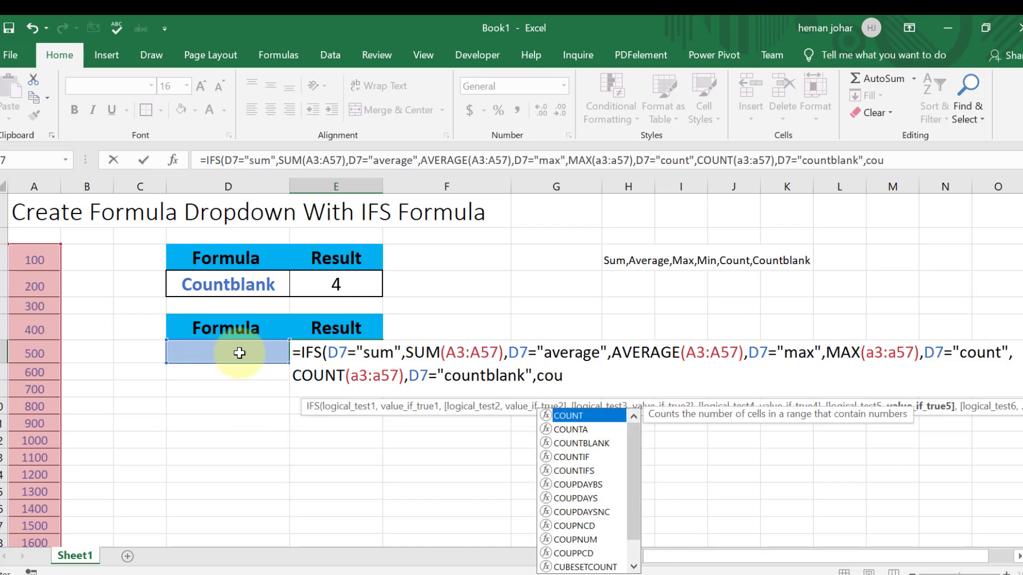
text(n)
key(Down)
key(Down)
key(Tab)
text(a)
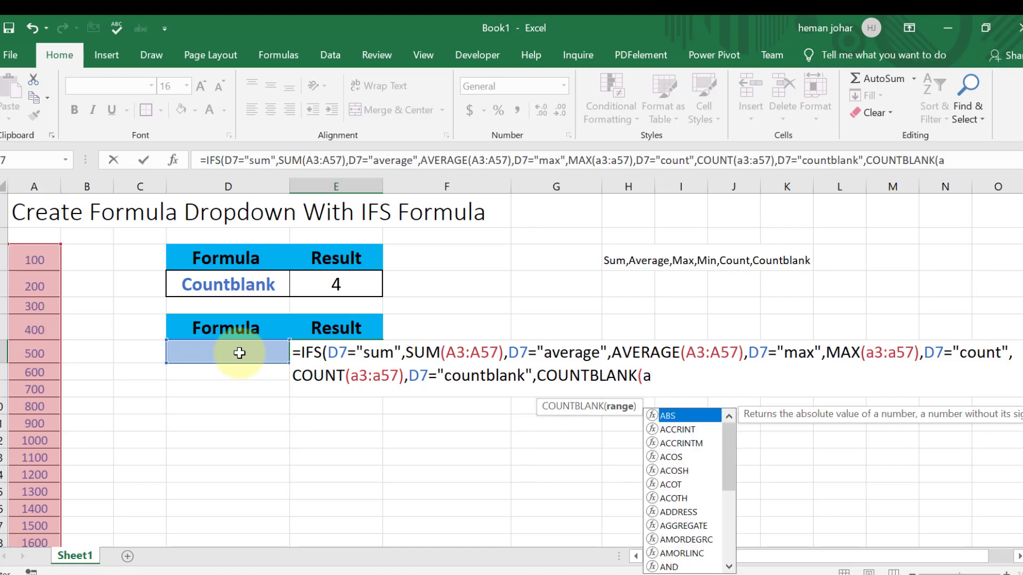
text(4)
key(BackSpace)
text(3:)
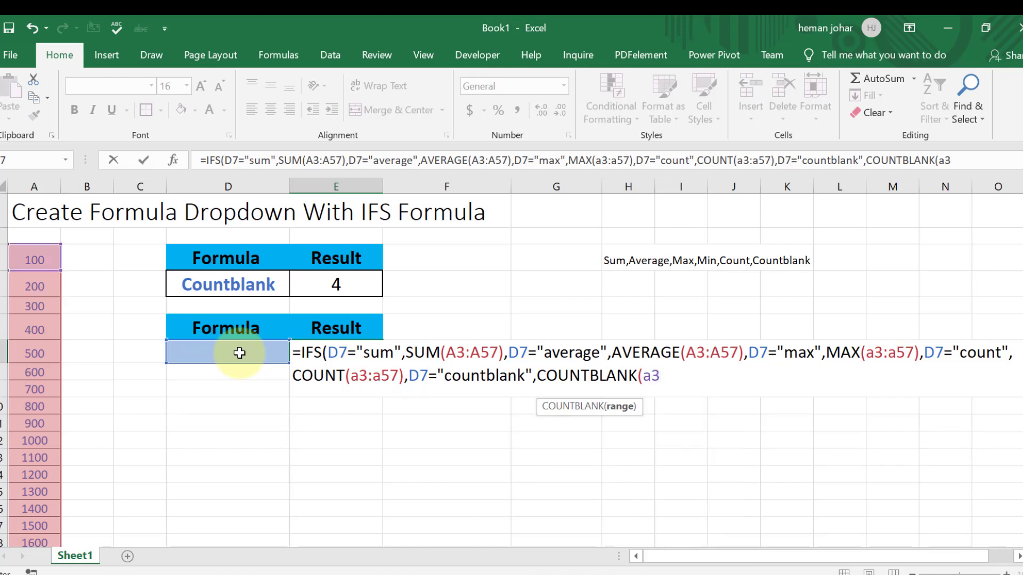
text(a)
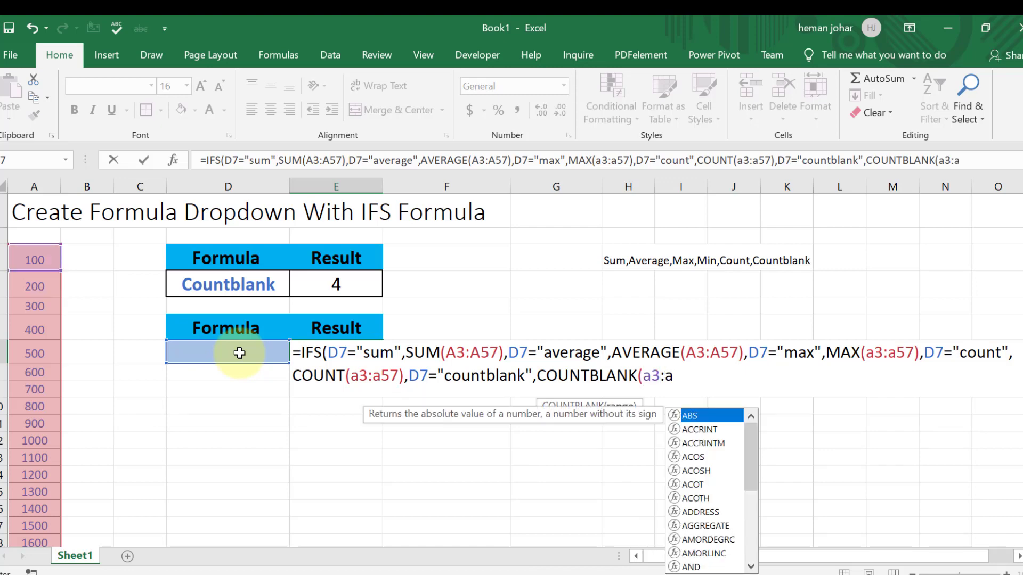
text(57))
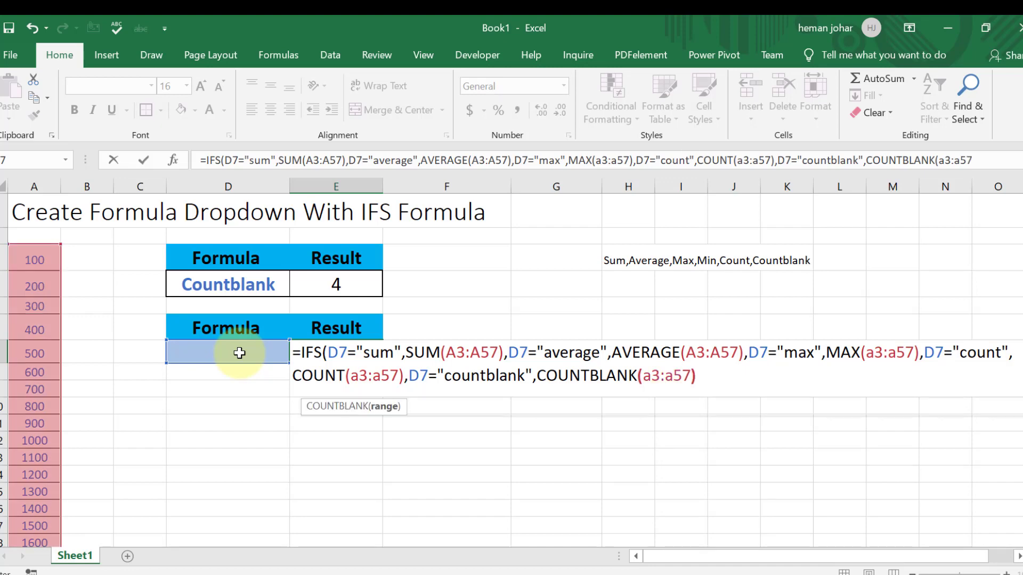
Commit the IFS formula and enter sum in D7 to show 140300
key(Return)
click(248, 352)
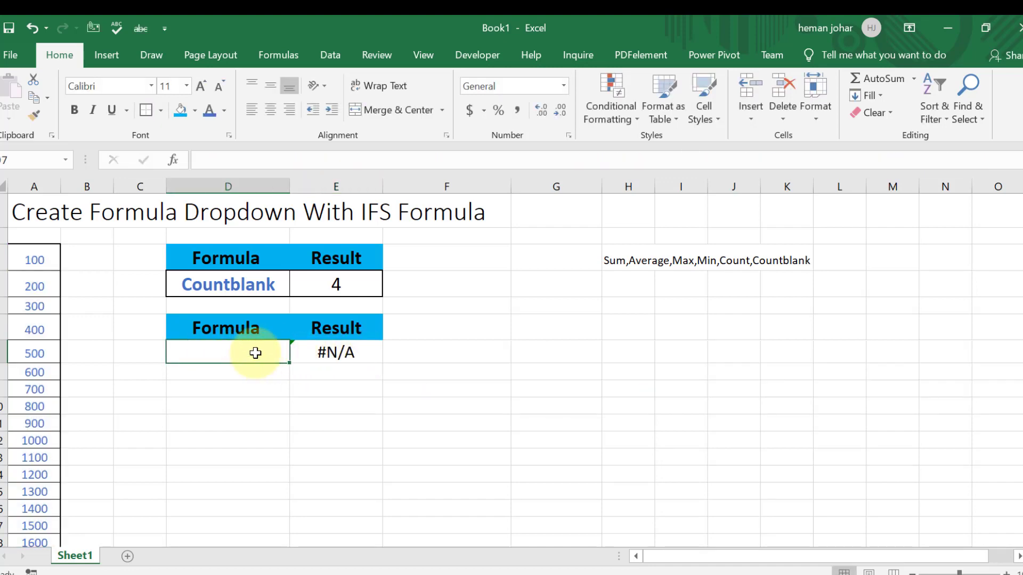
text(sum)
key(Return)
Copy D4's blue bold style onto D7 and enter average there
click(256, 353)
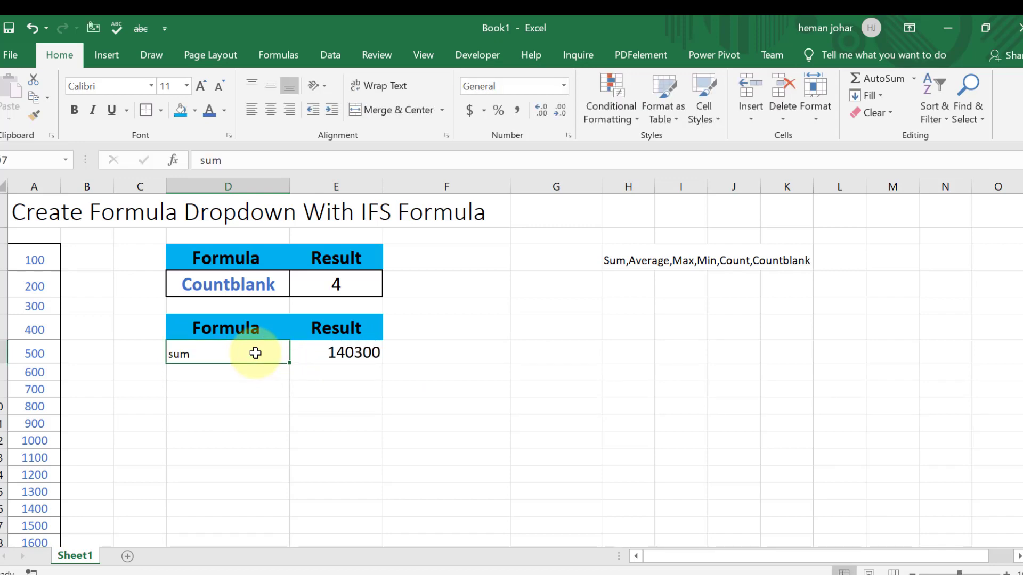
click(233, 283)
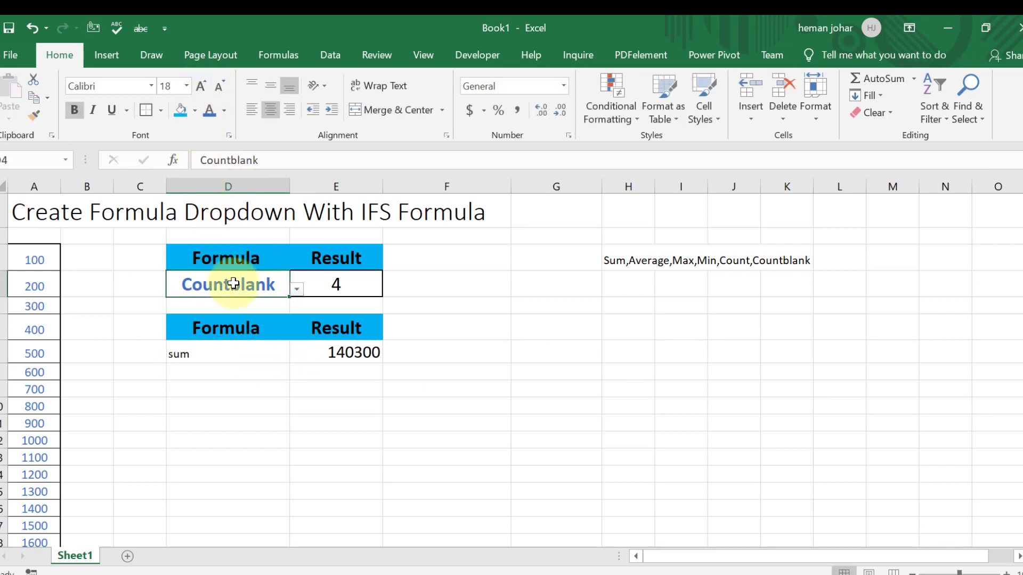
click(34, 113)
click(188, 350)
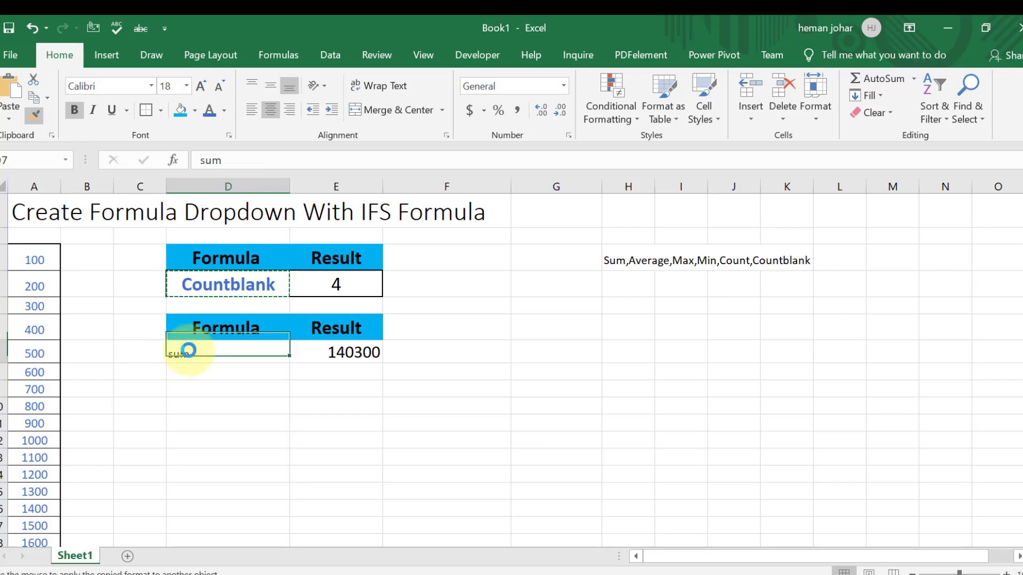
click(311, 393)
click(259, 354)
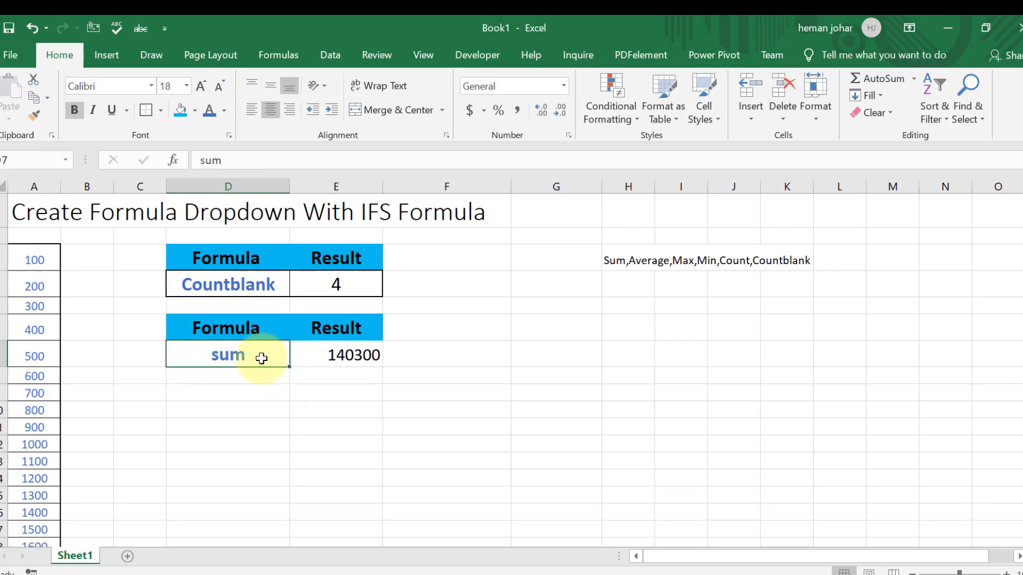
text(av)
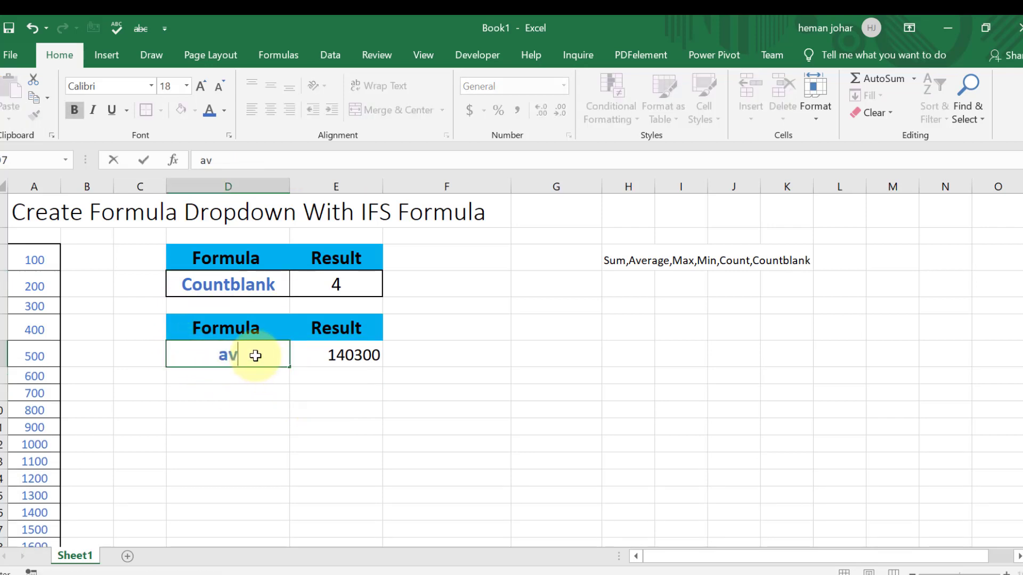
text(erage)
key(Return)
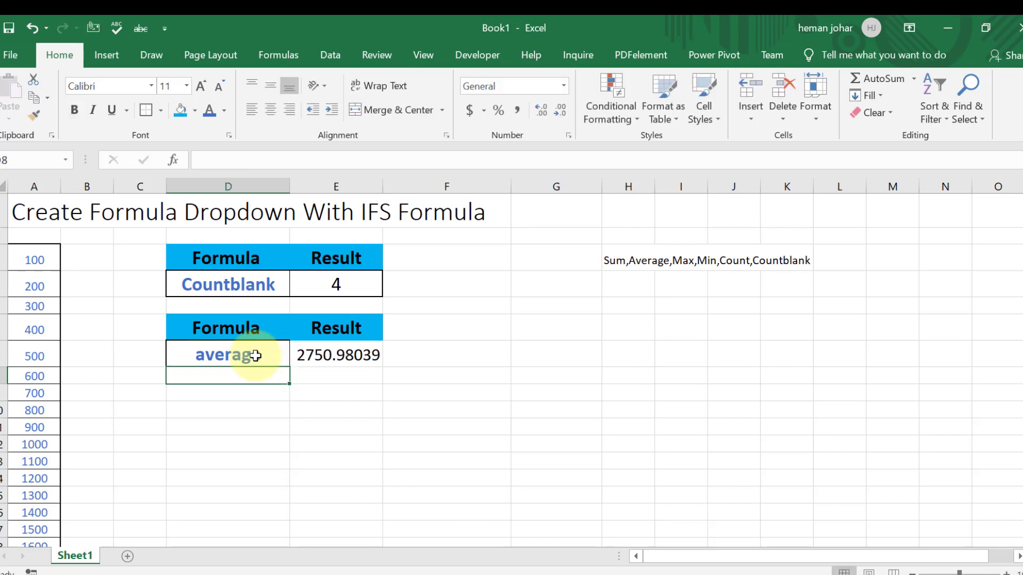
Remove decimals from E7 so the average shows as 2751
click(256, 354)
click(326, 363)
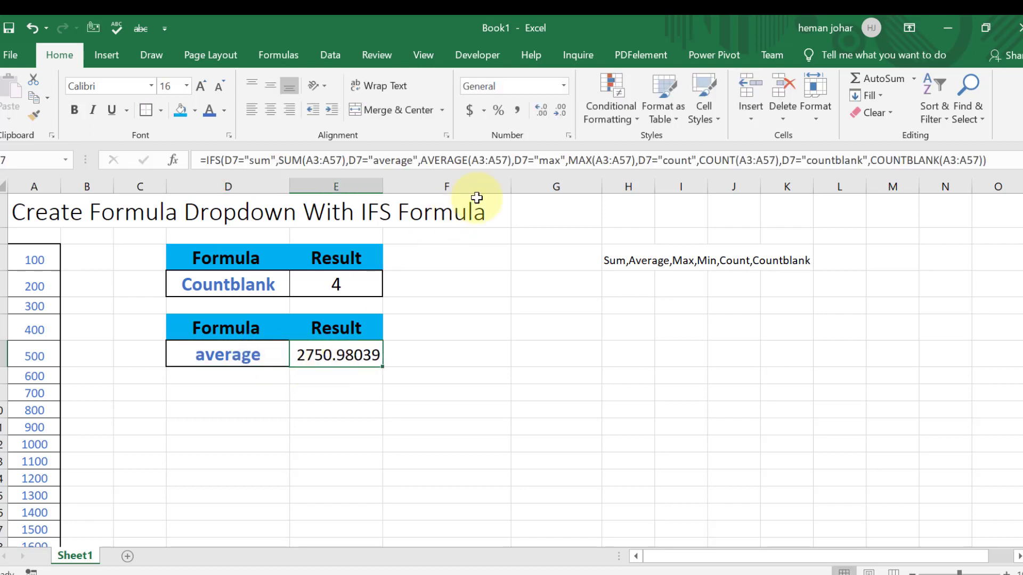
click(560, 110)
click(559, 110)
click(559, 110)
click(559, 110)
click(560, 110)
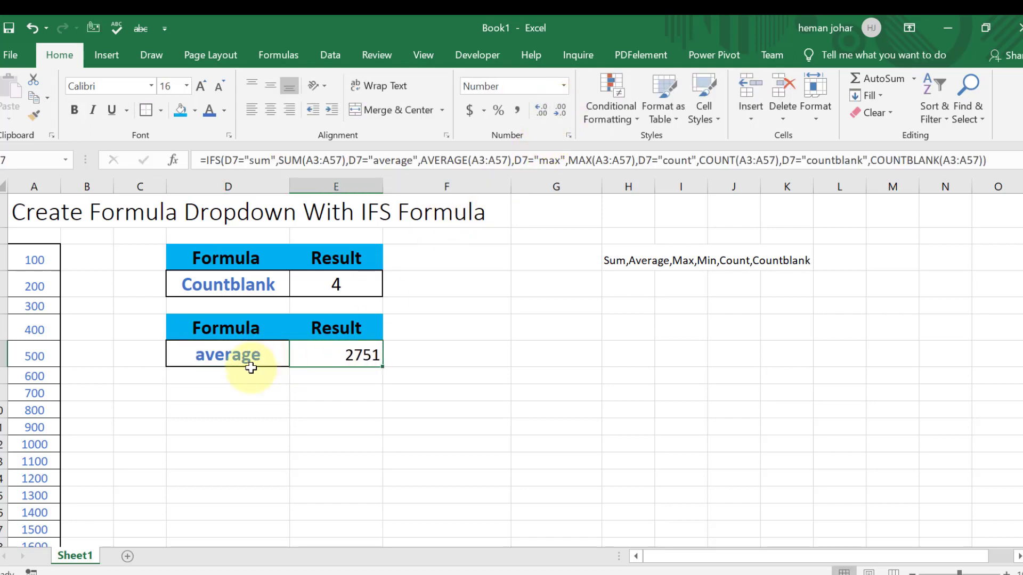
click(241, 357)
Try max, min, then max again in D7 to test E7's IFS result
key(Right)
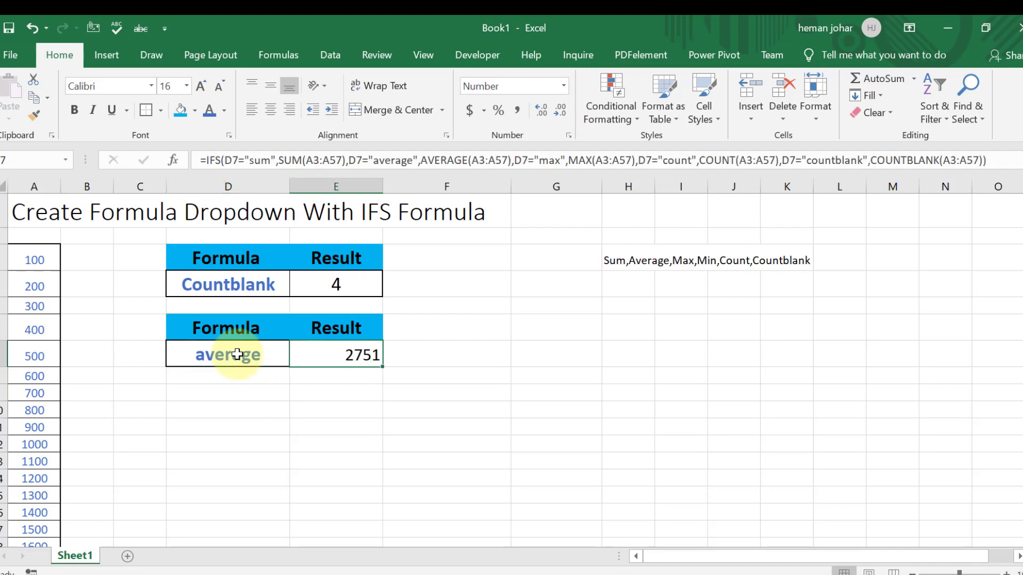
key(Left)
text(max)
key(ctrl+Return)
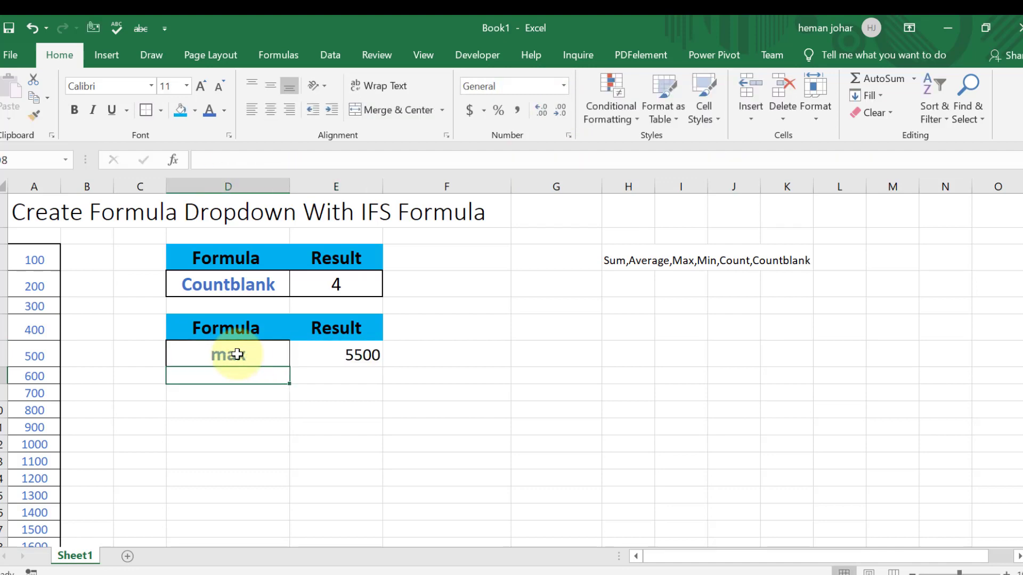
text(min)
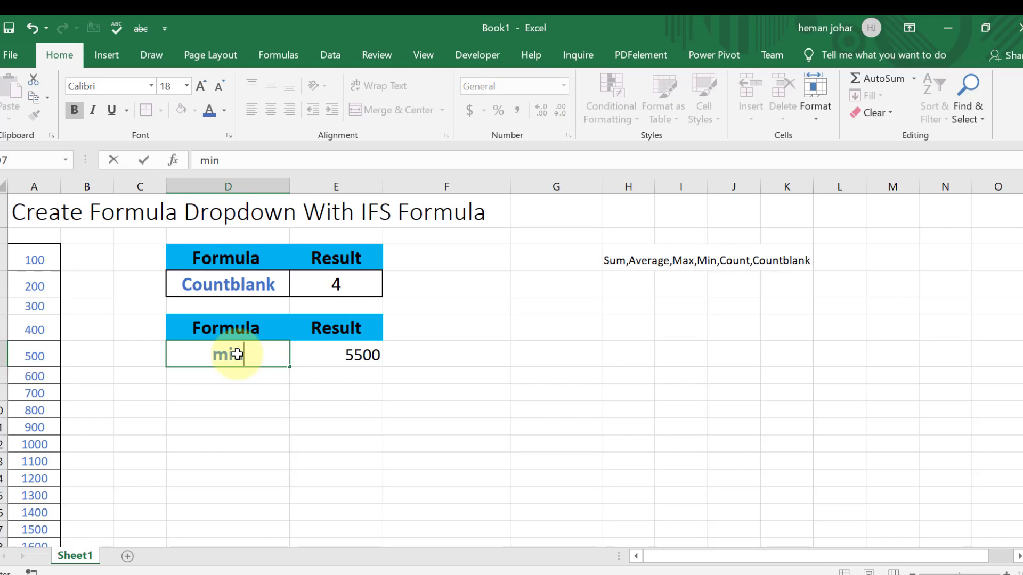
key(Tab)
click(237, 355)
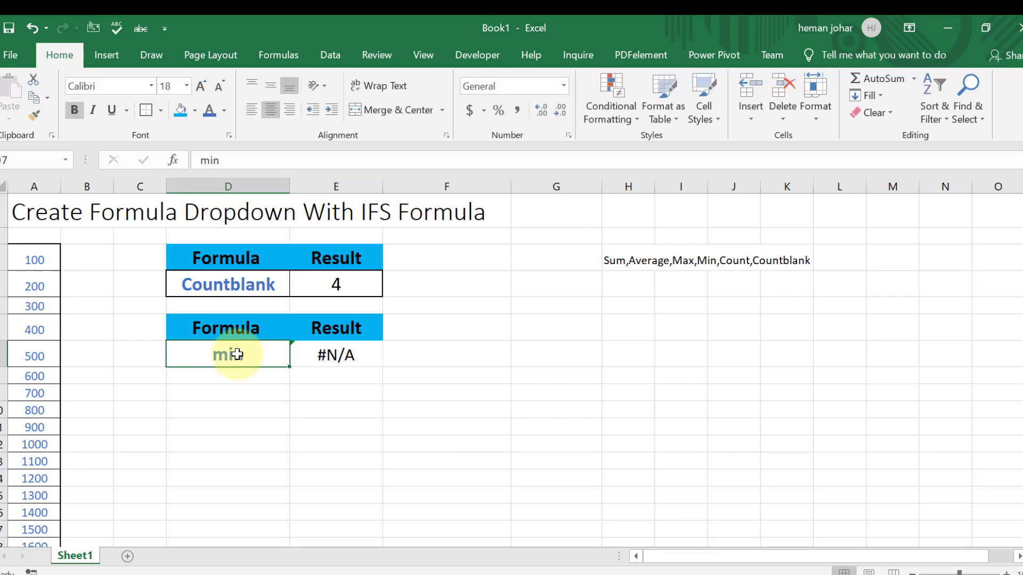
text(max)
key(Return)
Switch D7 to count after checking the IFS formula in E7
click(237, 354)
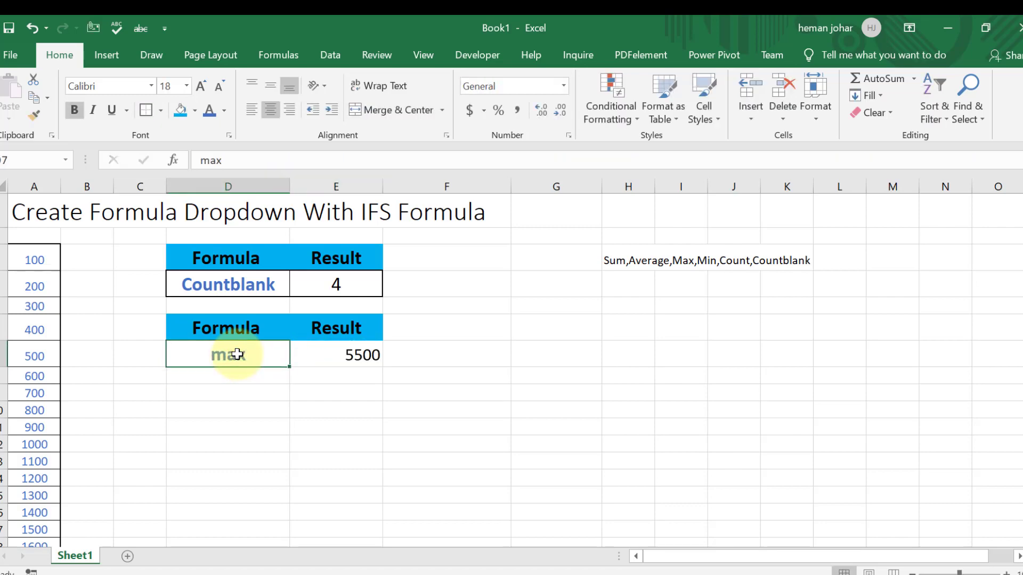
key(Right)
key(Left)
text(count)
key(Return)
Enter countblank in D7 and check that E7's IFS formula returns 4
click(237, 355)
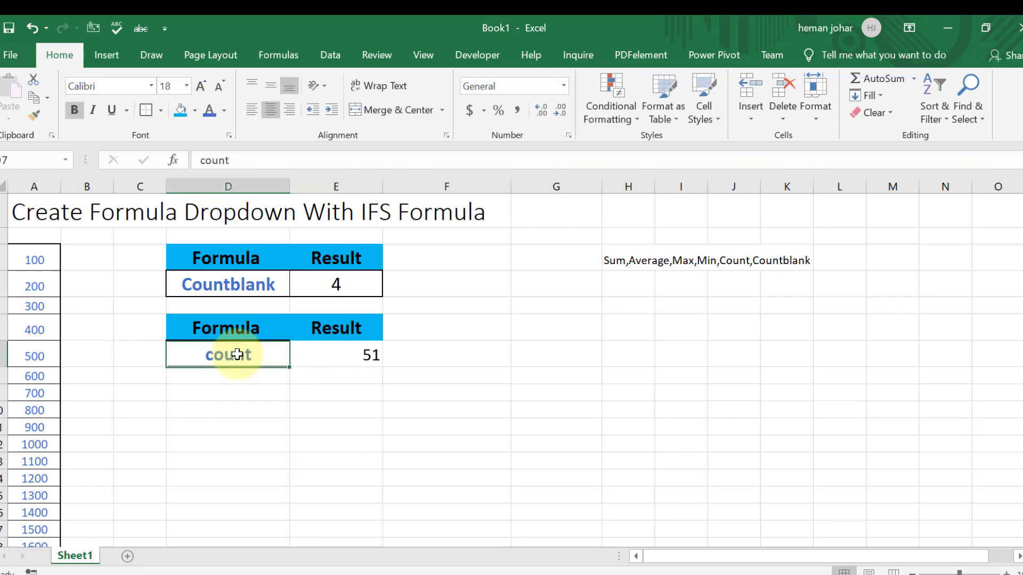
text(countbal)
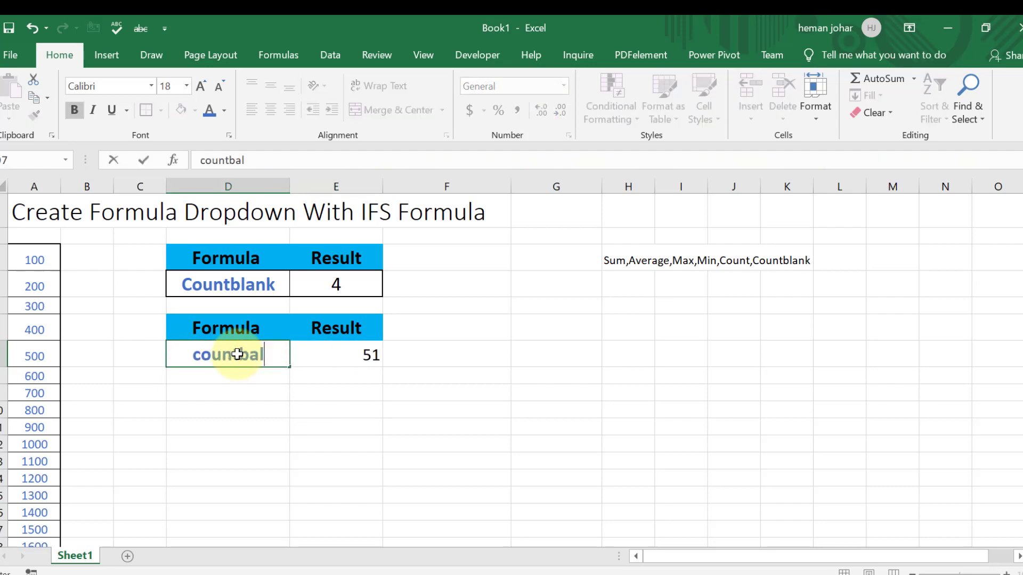
text(n)
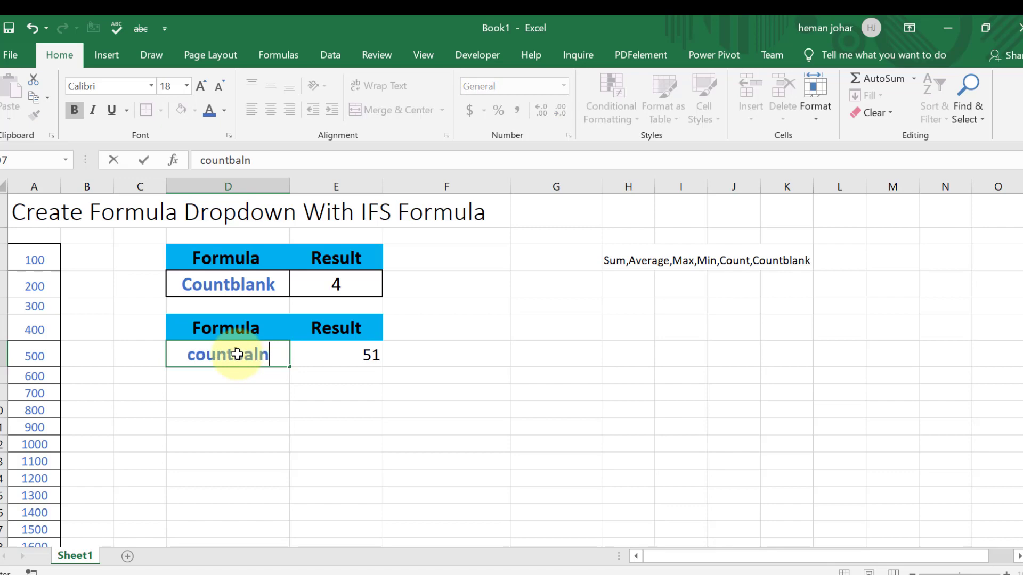
key(BackSpace)
key(BackSpace)
key(BackSpace)
text(lan)
text(ck)
key(BackSpace)
key(BackSpace)
text(k)
key(Return)
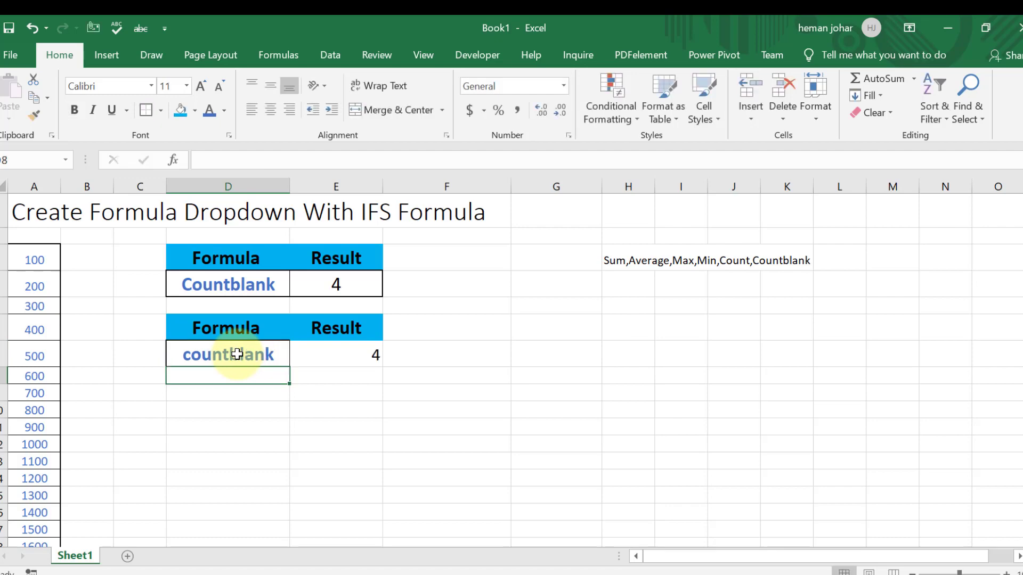
key(Up)
key(Right)
key(Right)
key(Left)
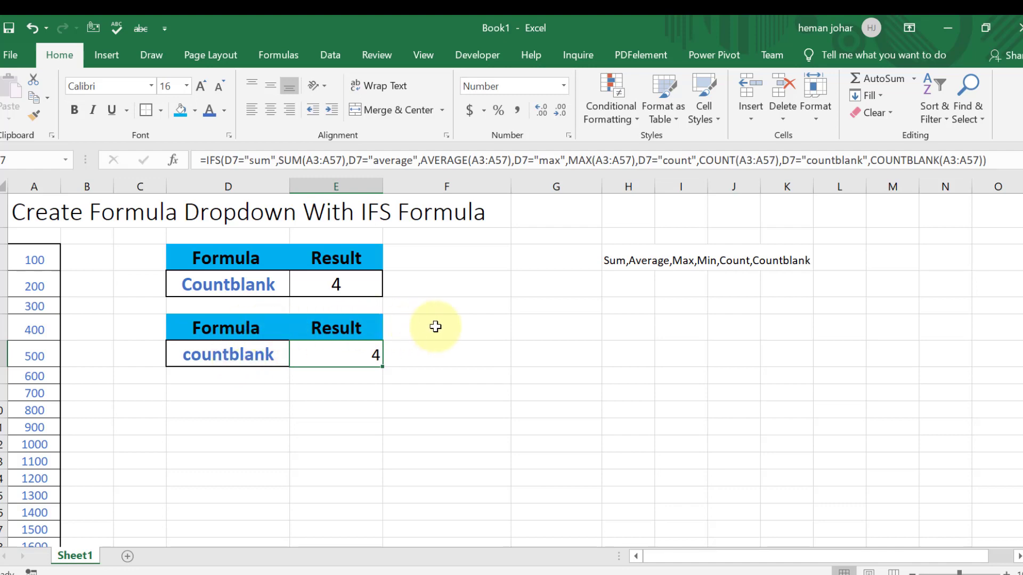
Inspect D4's existing dropdown of formula choices, then reselect D7
click(244, 355)
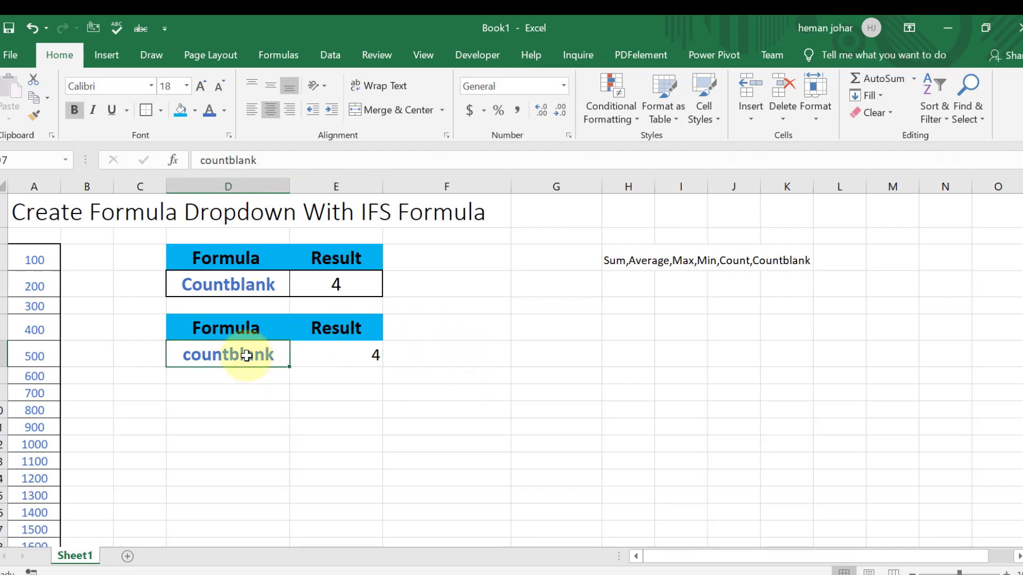
click(272, 286)
click(297, 290)
click(297, 292)
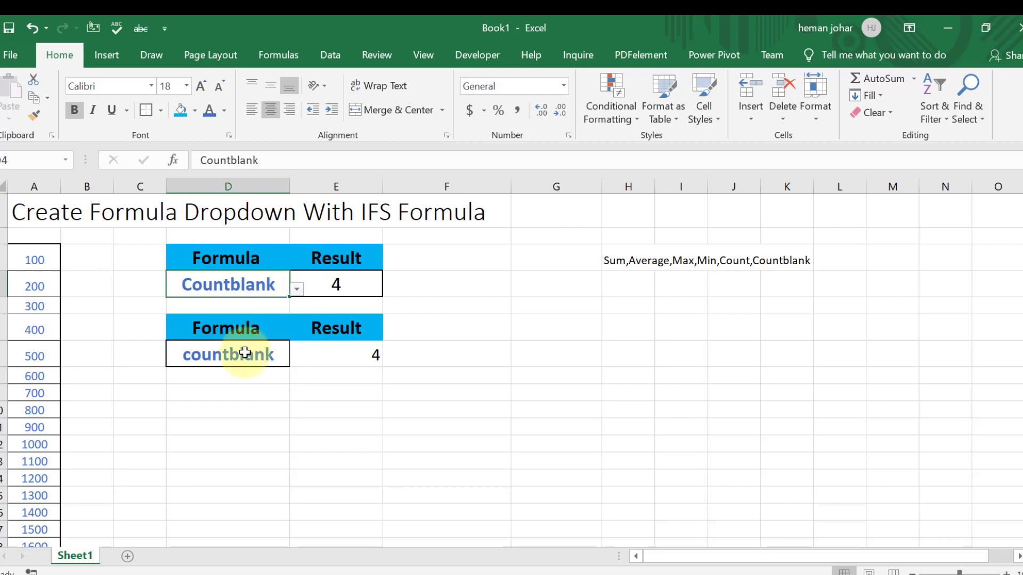
click(245, 352)
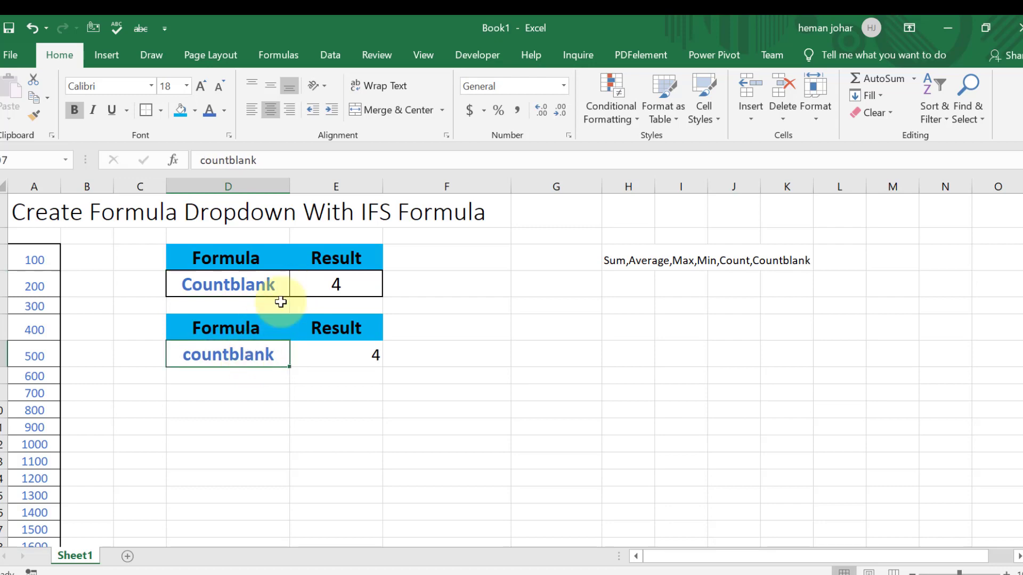
Give D7 List data validation with source sum,average,max,min,count,countblank
click(337, 52)
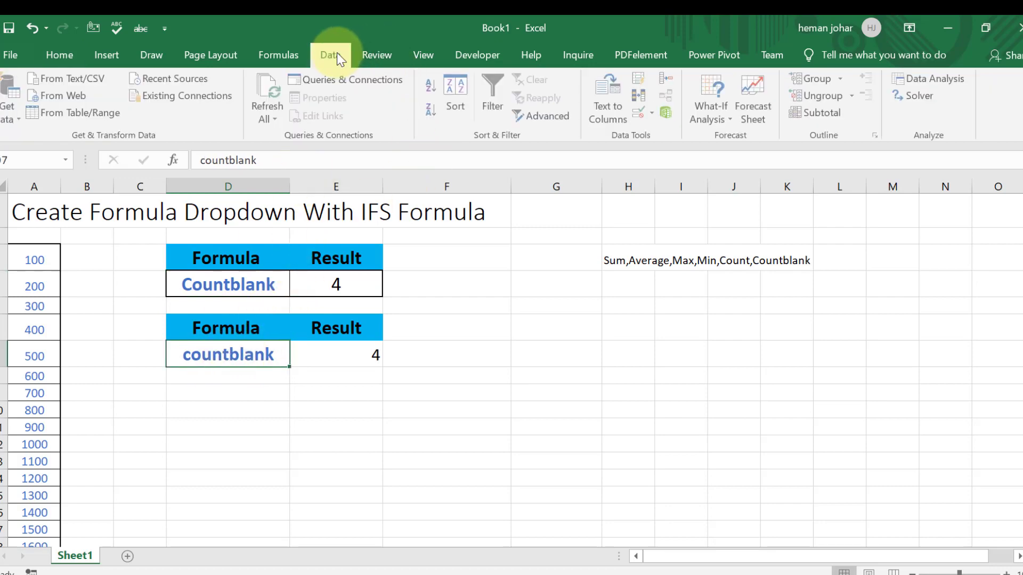
click(640, 113)
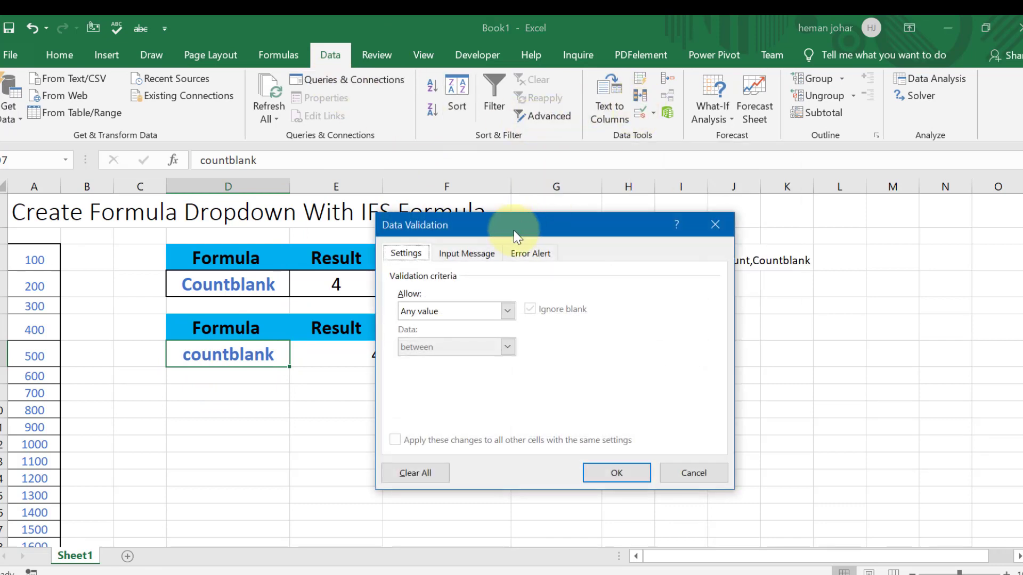
drag(541, 225, 267, 222)
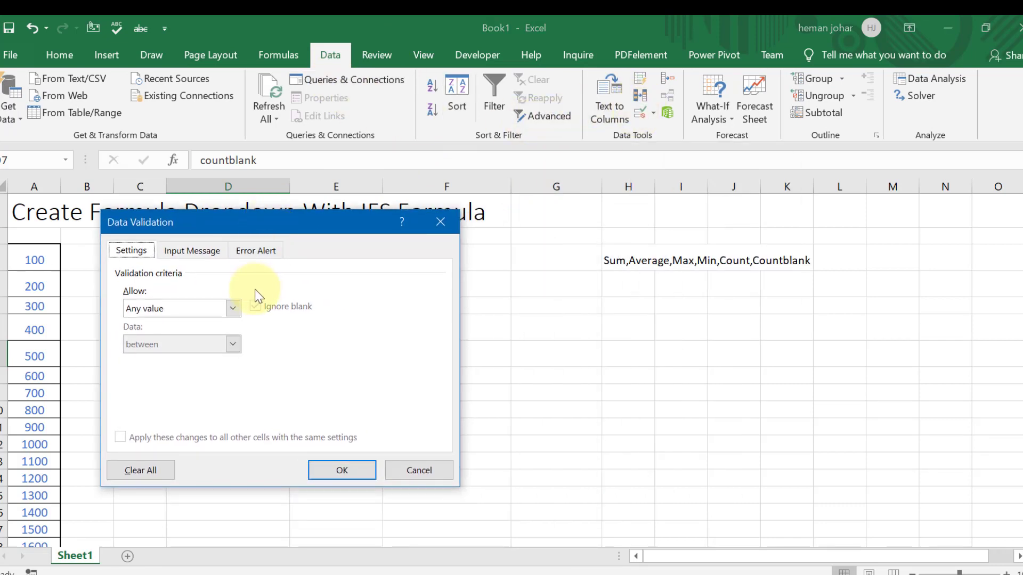
click(233, 309)
click(200, 353)
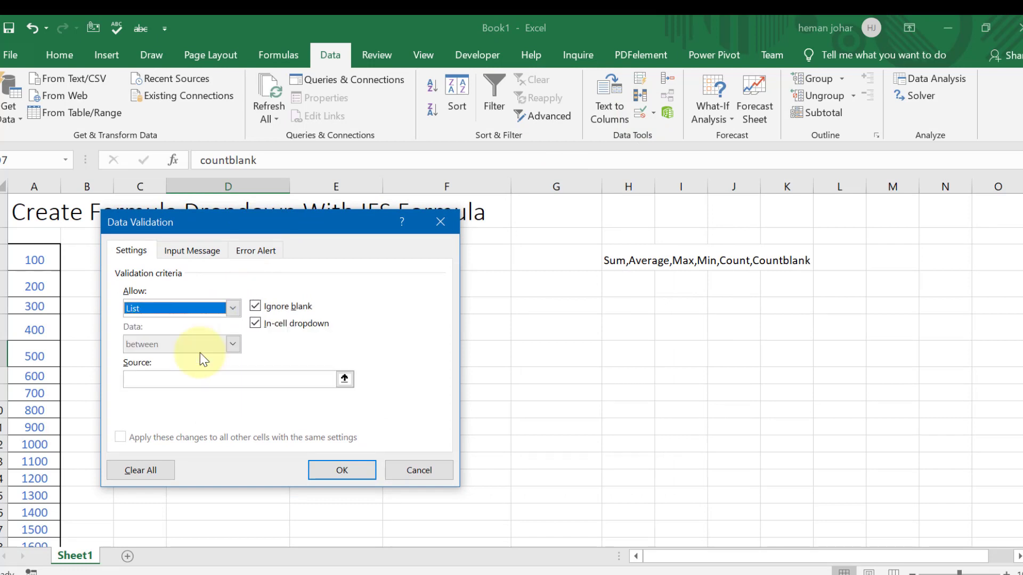
click(187, 378)
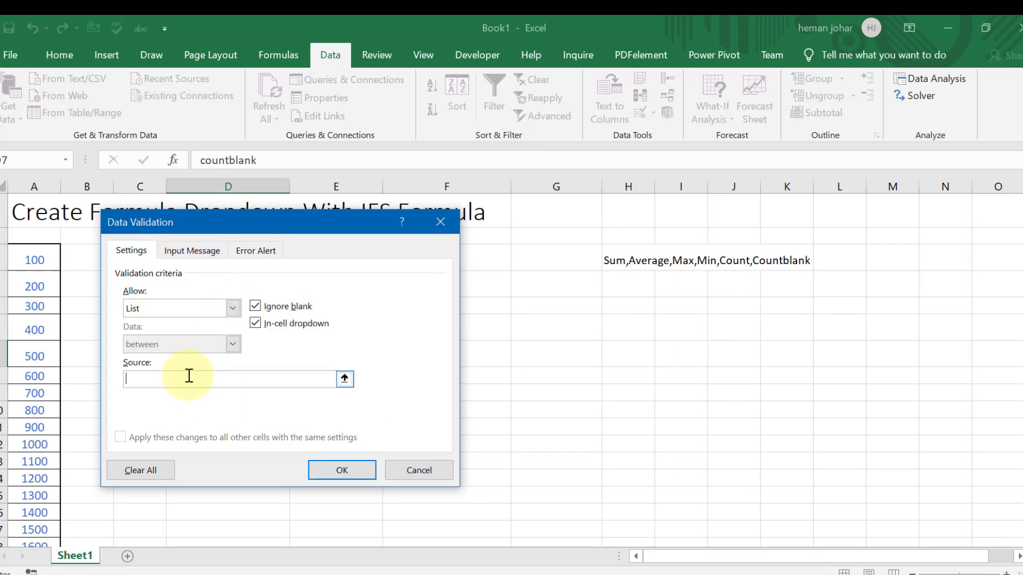
text(sum,a)
text(verage)
text(ou)
text(ountb)
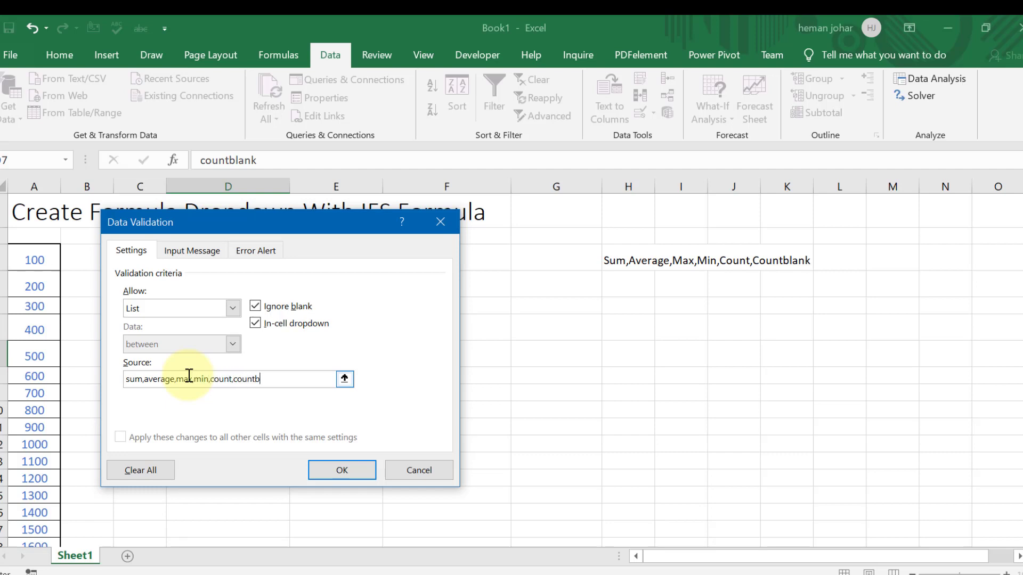
text(nk)
key(BackSpace)
key(BackSpace)
text(ank)
Confirm the list validation and pick sum, average, then max from D7's dropdown
click(341, 472)
click(297, 359)
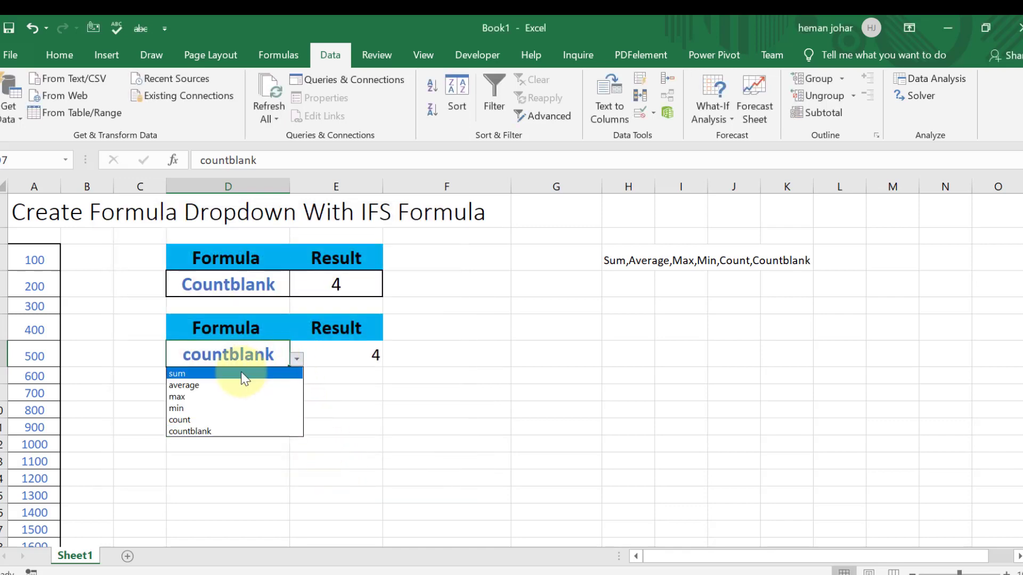
click(245, 373)
click(296, 359)
click(248, 389)
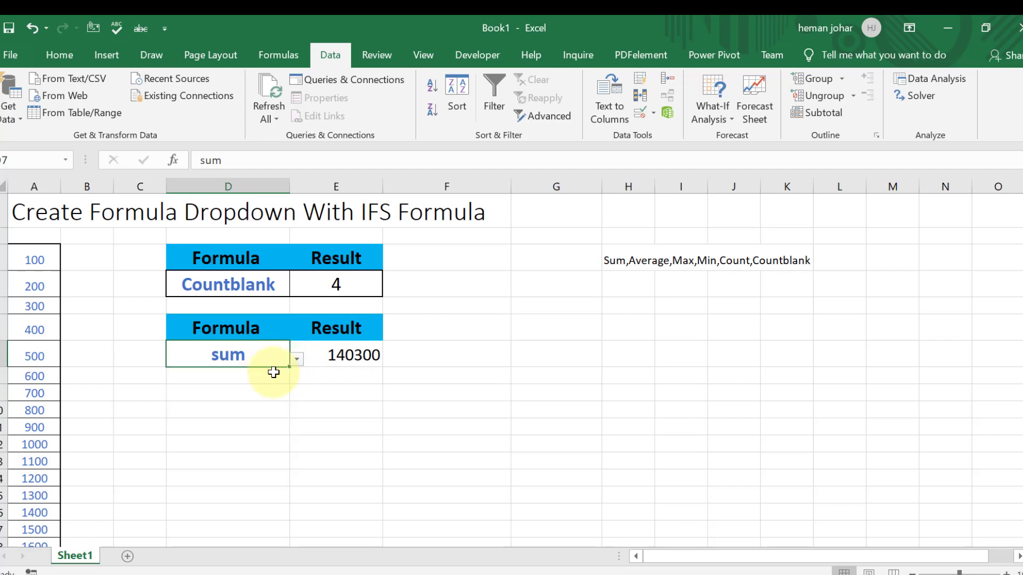
click(297, 359)
click(263, 397)
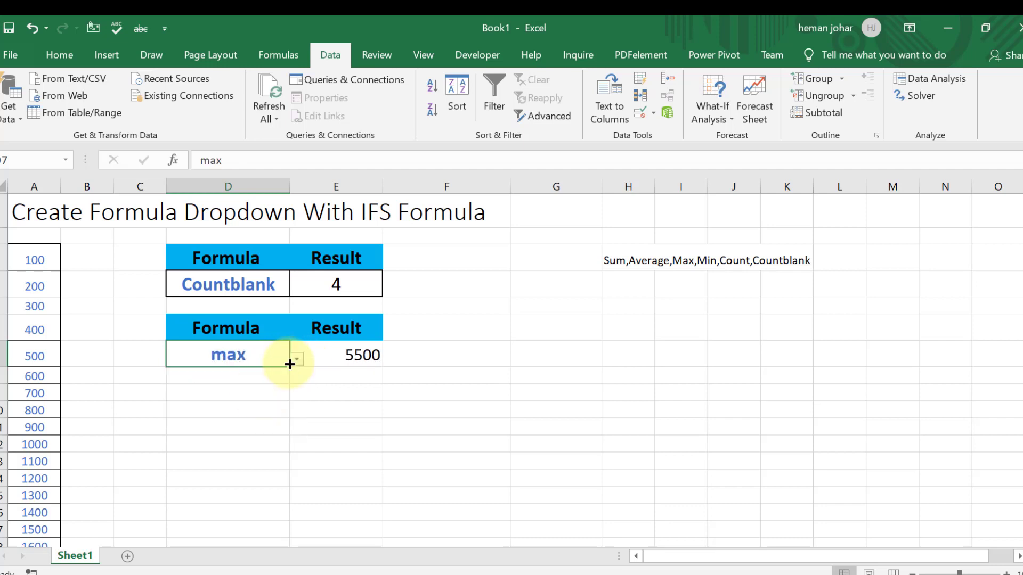
Choose min, count and finally countblank in D7, leaving E7 showing 4
click(297, 359)
click(245, 406)
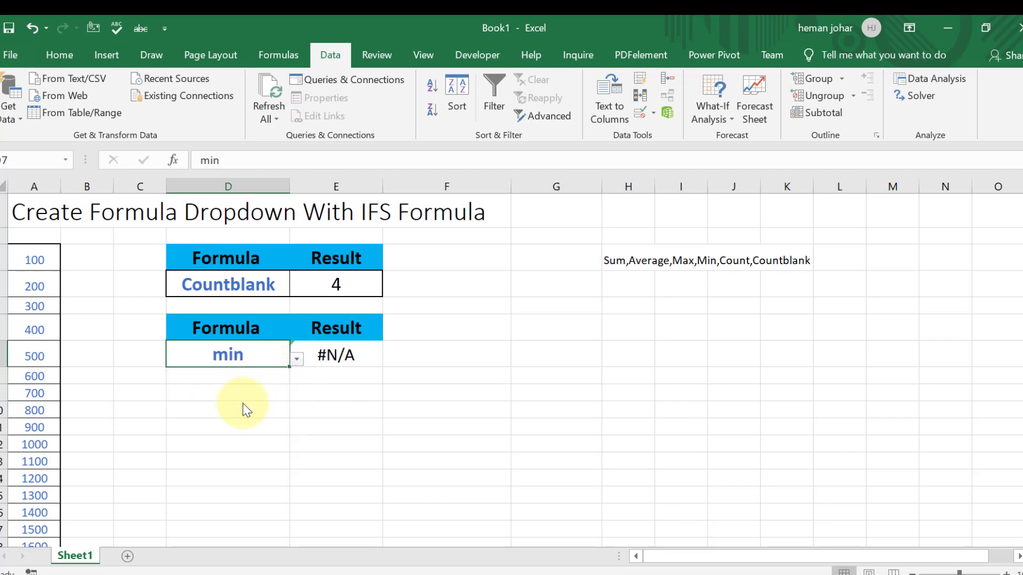
click(297, 359)
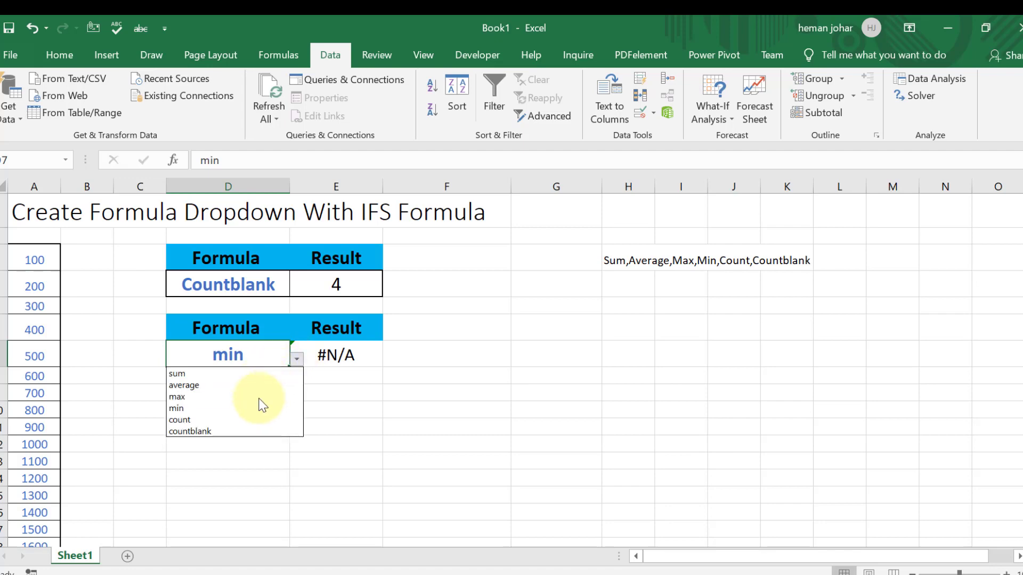
click(262, 420)
click(296, 364)
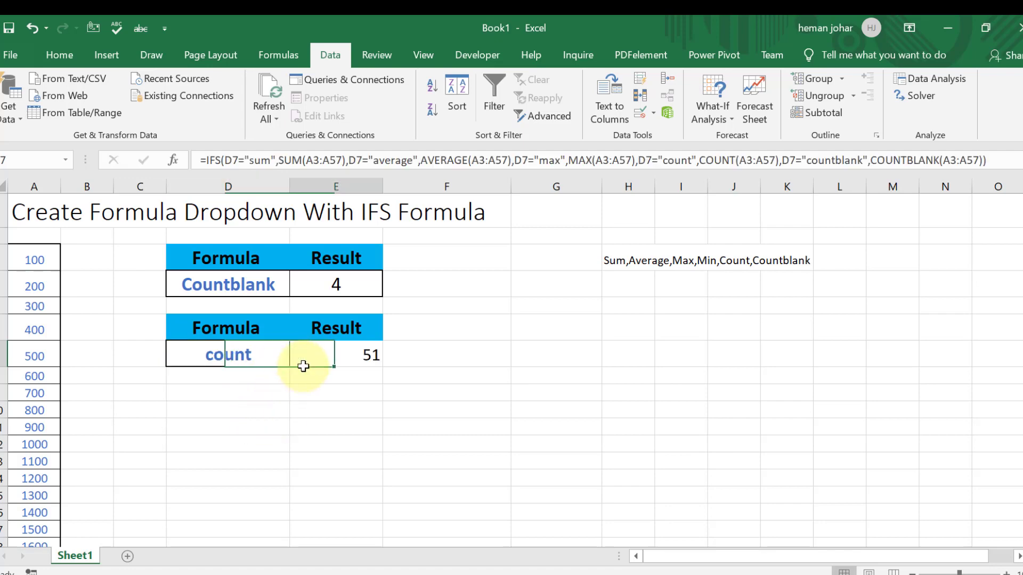
click(286, 360)
click(297, 359)
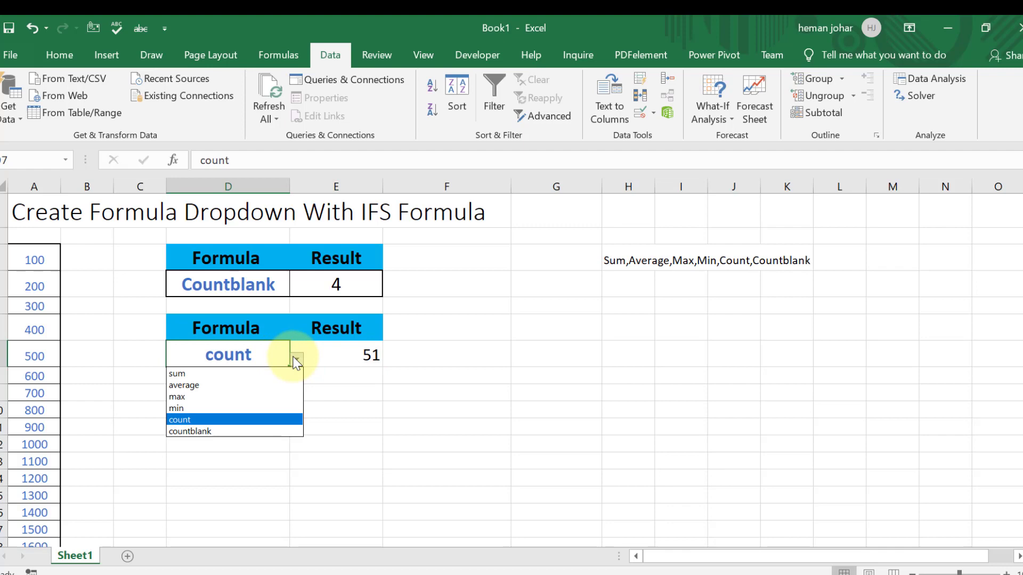
click(237, 432)
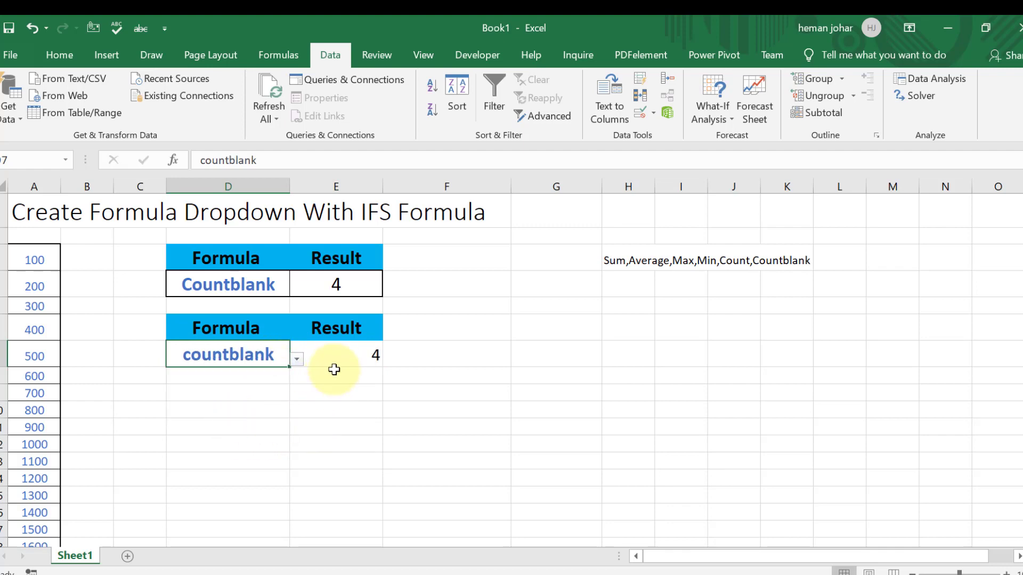
click(334, 358)
Apply Center alignment on the Home tab to E7's result of 4
click(57, 51)
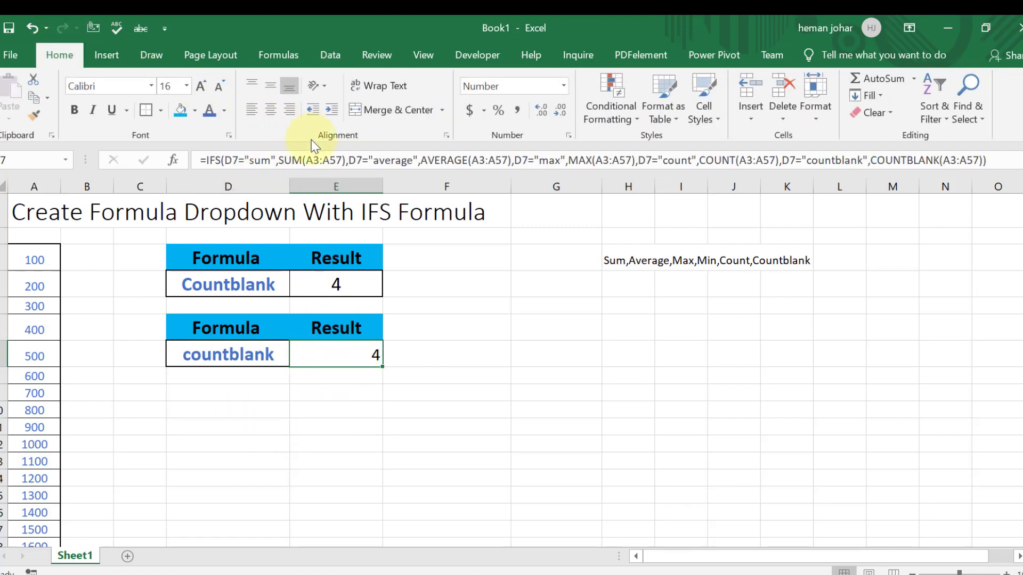
click(270, 109)
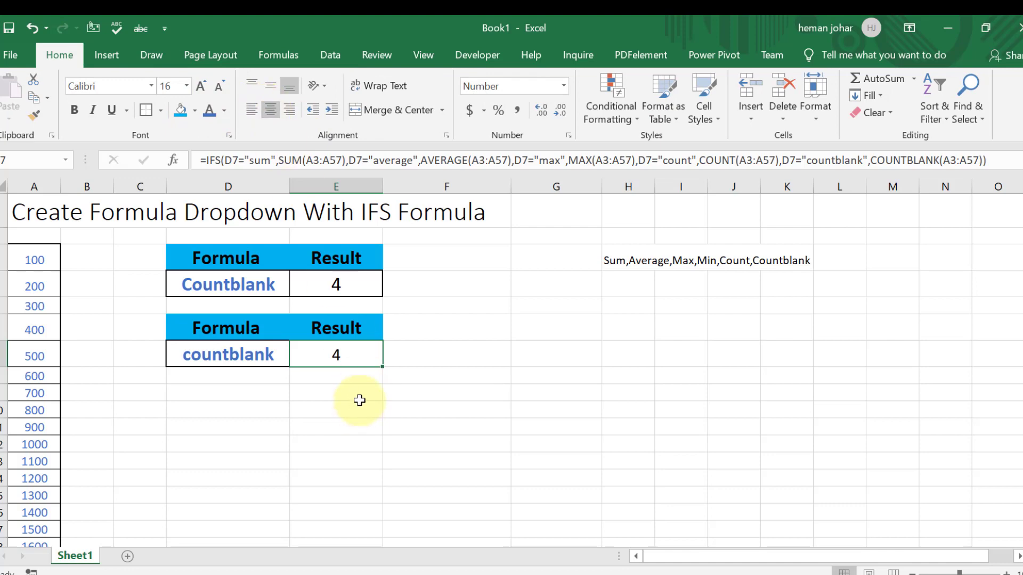